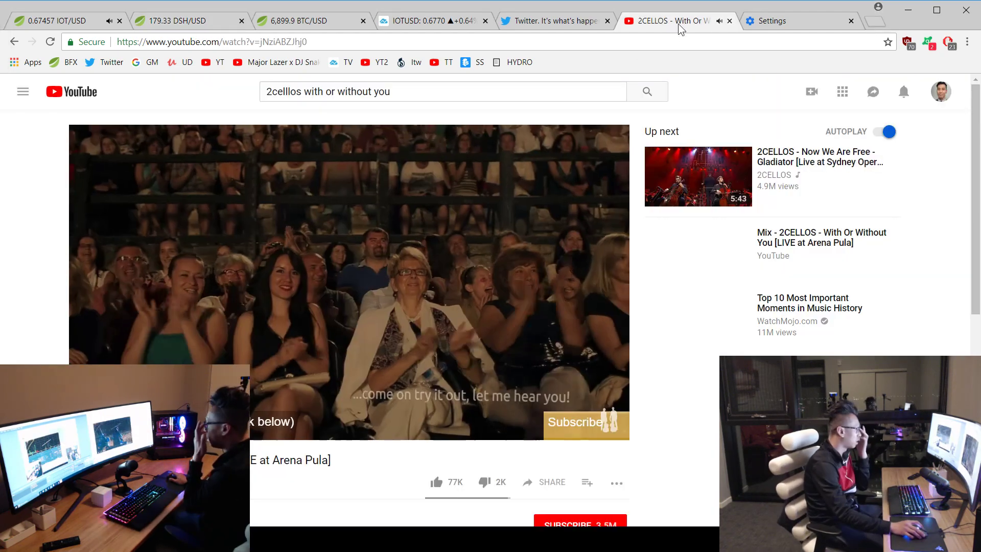
# Check the BTC/USD and IOT/USD pages, then return to DSH/USD's short position and orders
pyautogui.click(300, 20)
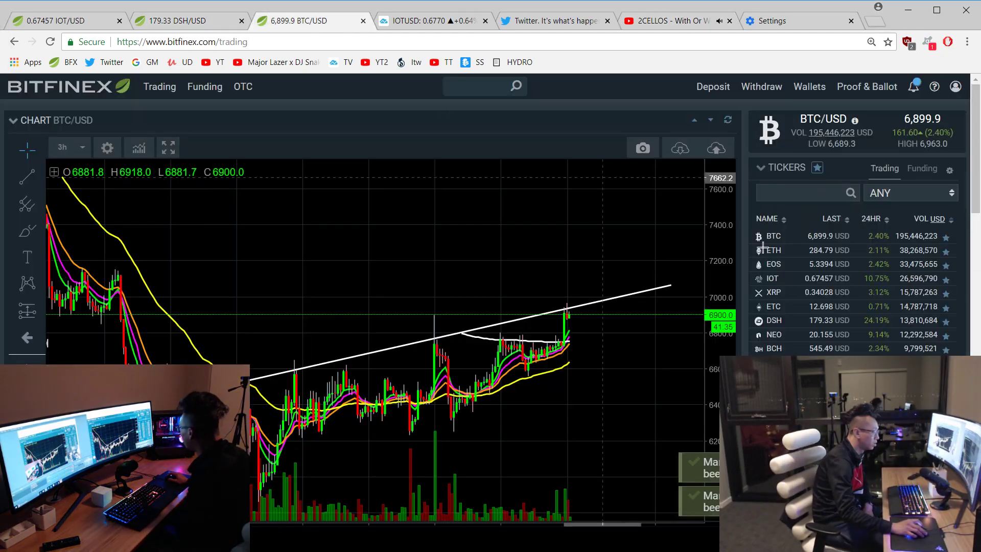
pyautogui.scroll(-2, 844, 307)
pyautogui.scroll(-5, 491, 306)
pyautogui.scroll(-3, 491, 307)
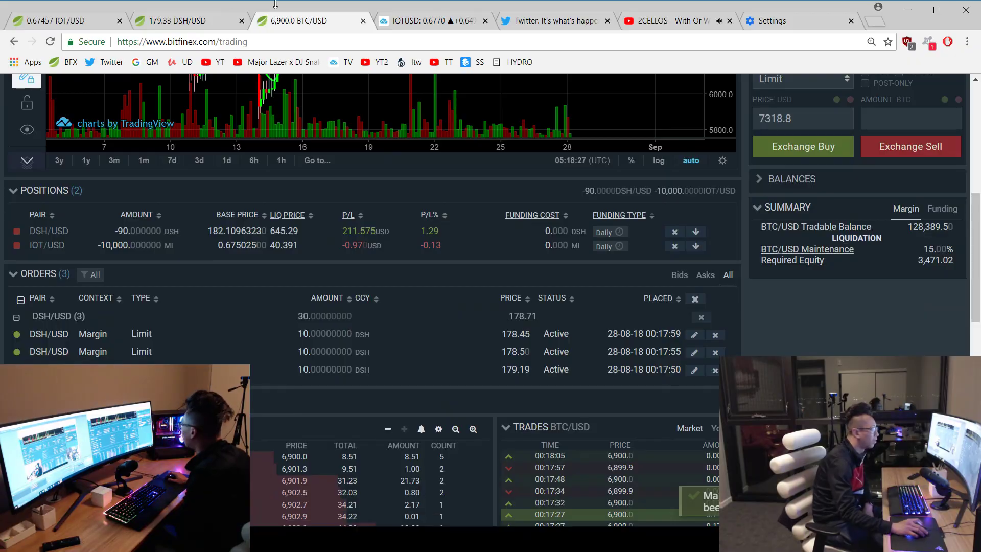
pyautogui.click(177, 21)
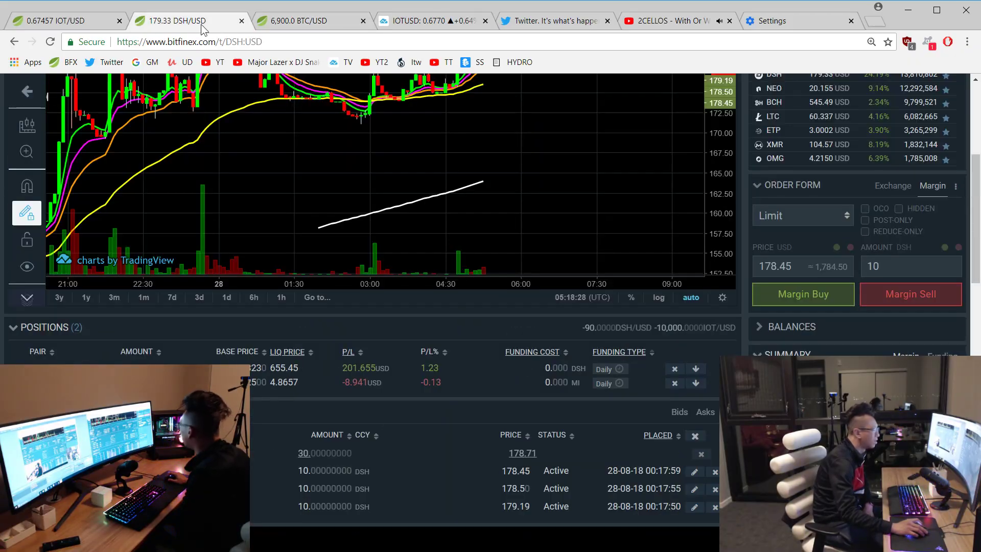
pyautogui.click(80, 20)
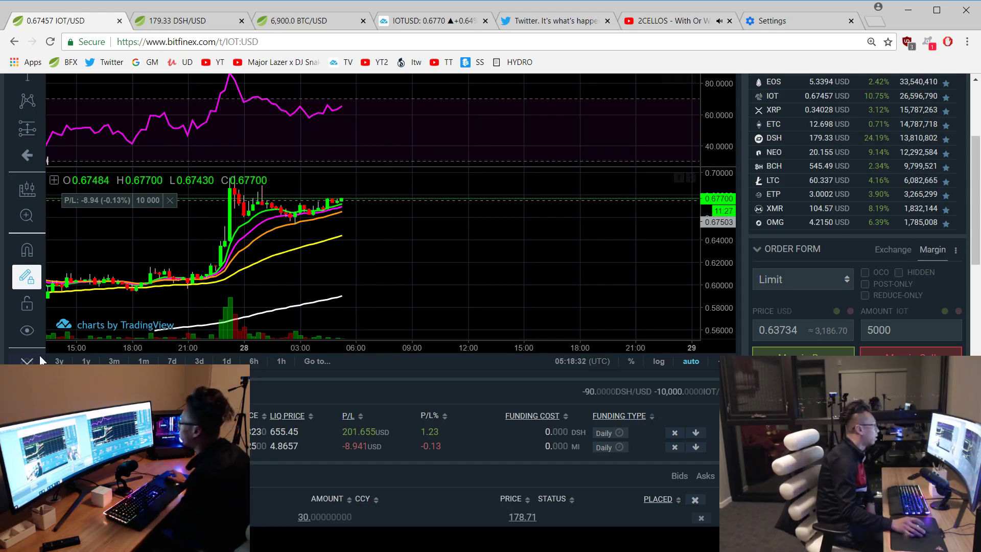
pyautogui.click(192, 21)
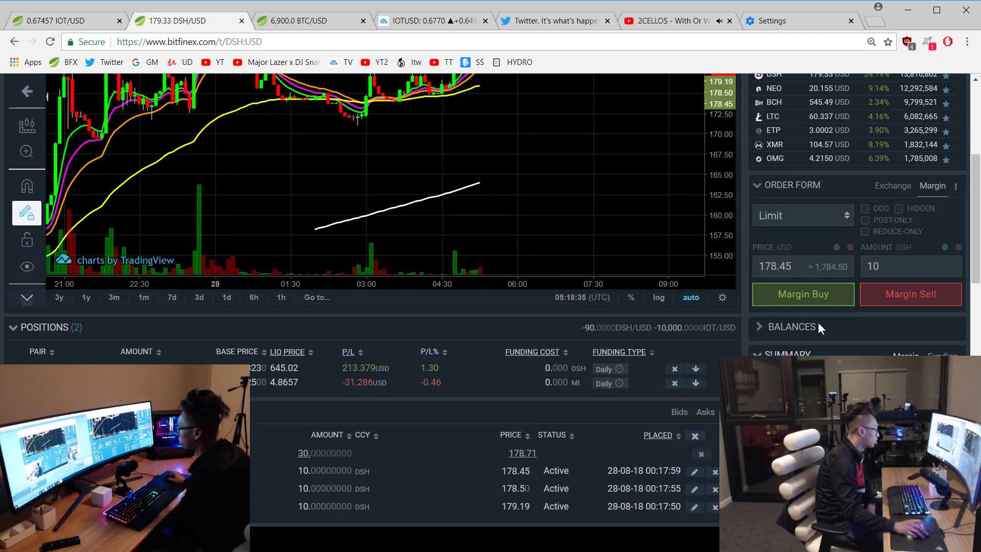
pyautogui.scroll(-3, 843, 330)
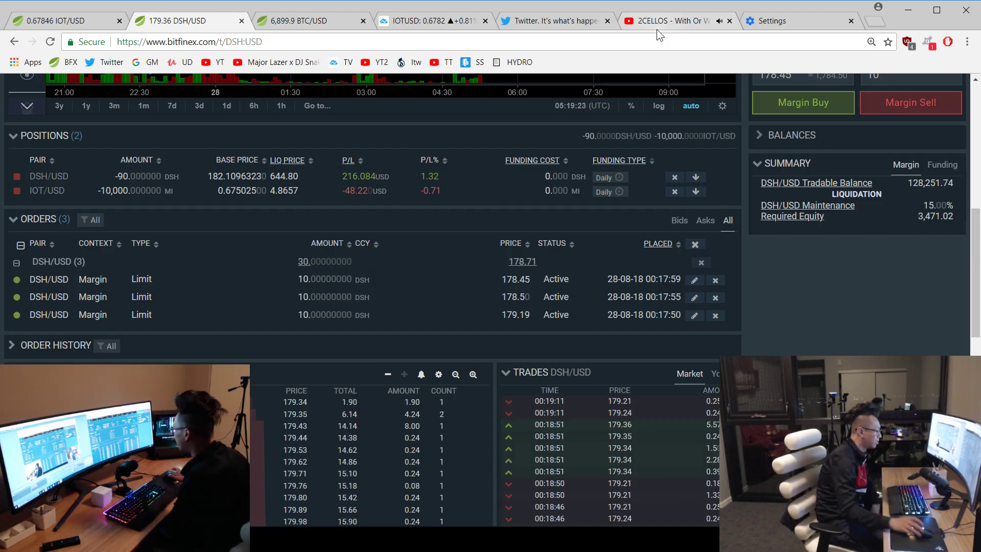
pyautogui.rightClick(872, 342)
pyautogui.press('Escape')
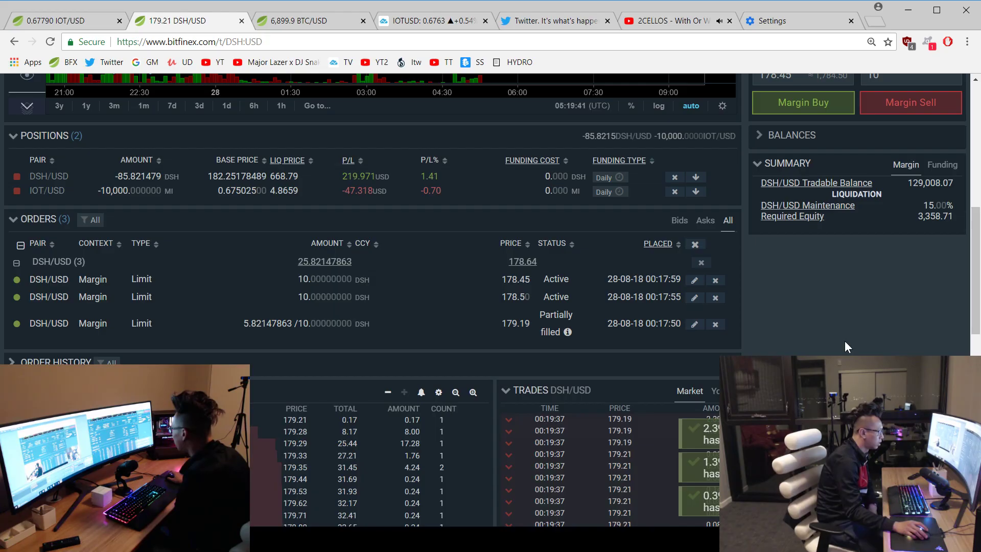
pyautogui.scroll(1, 845, 340)
# Submit a 15 DSH margin limit buy at 179.09 on DSH/USD
pyautogui.doubleClick(782, 139)
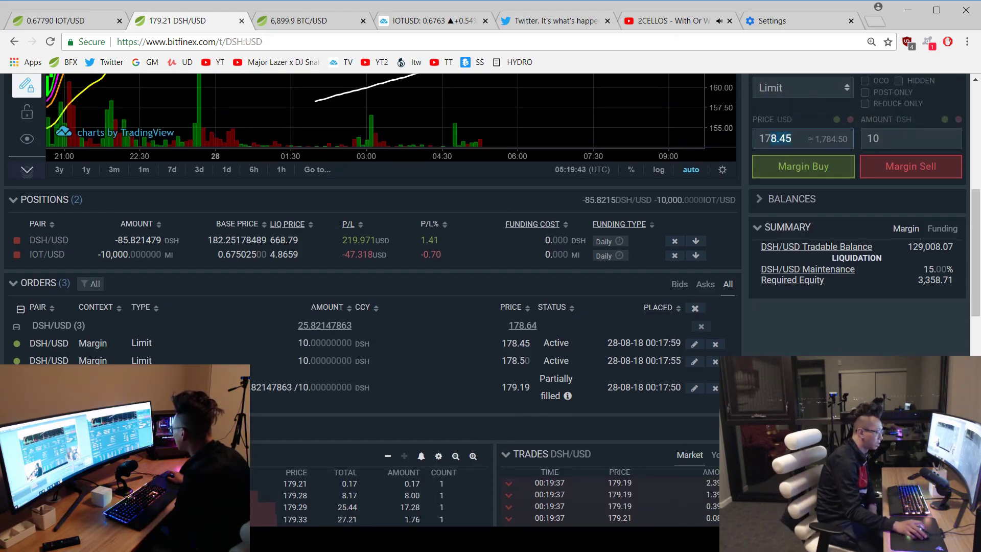
pyautogui.write('9.09')
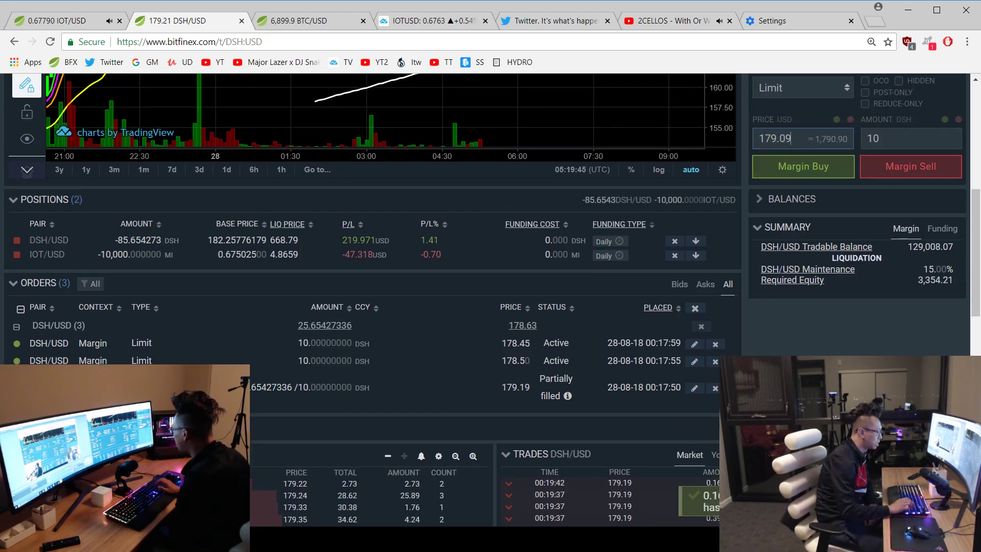
pyautogui.click(795, 170)
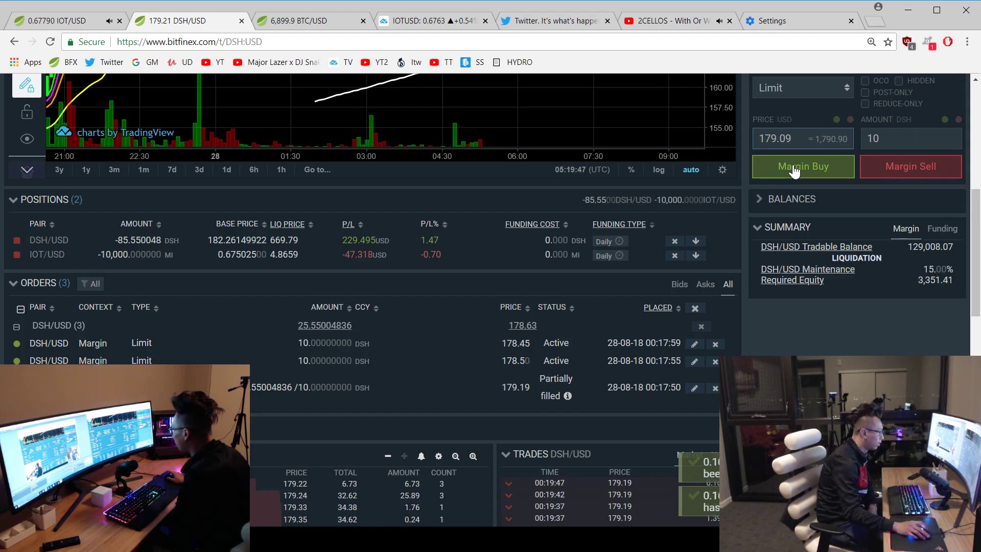
pyautogui.doubleClick(875, 138)
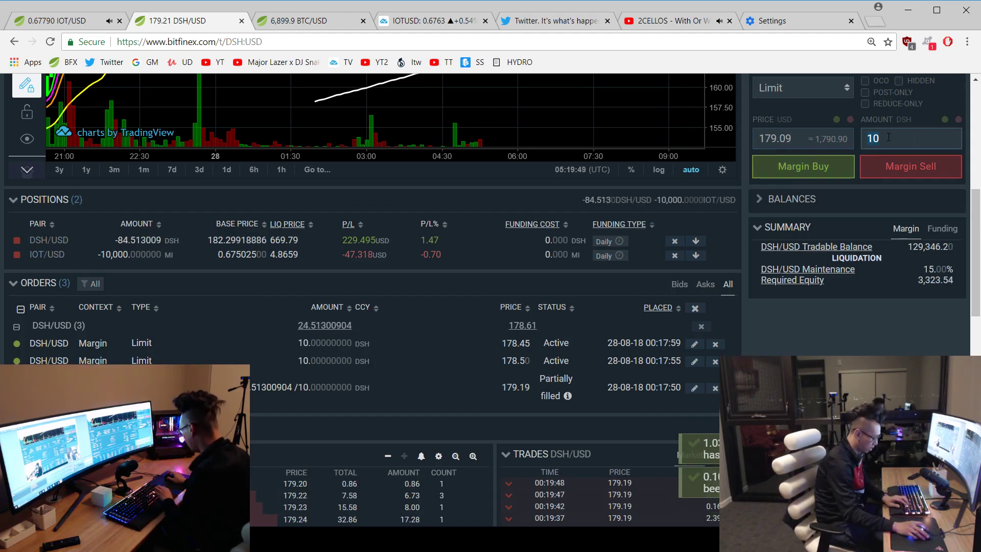
pyautogui.write('15')
pyautogui.click(803, 167)
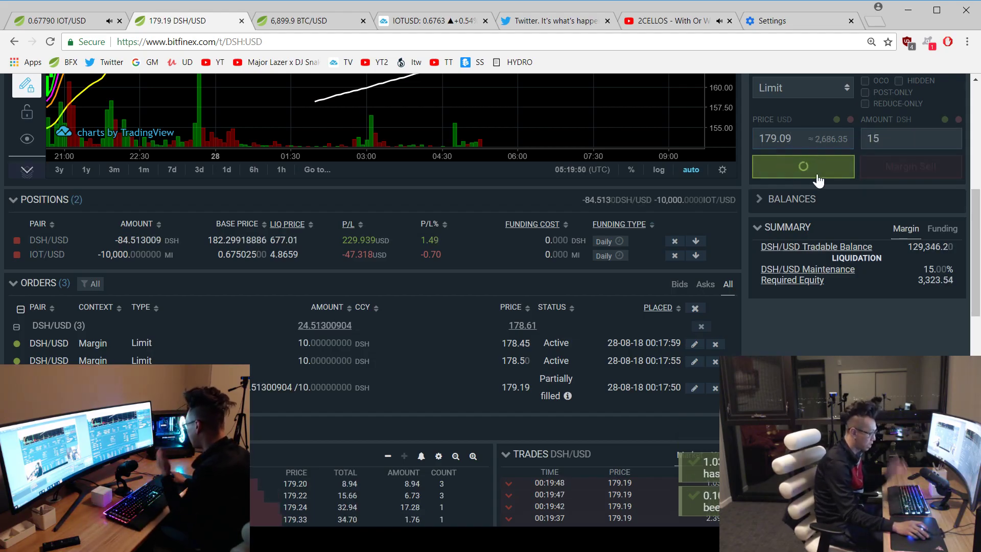
pyautogui.scroll(-1, 802, 300)
pyautogui.rightClick(802, 300)
pyautogui.click(769, 279)
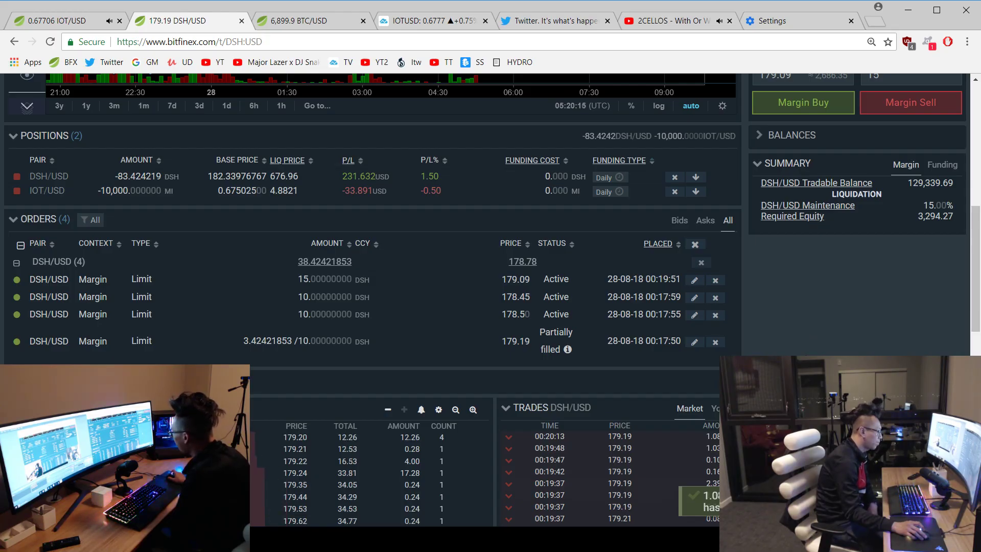
# Glance at the music video page and come back to the DSH/USD trading page
pyautogui.click(665, 21)
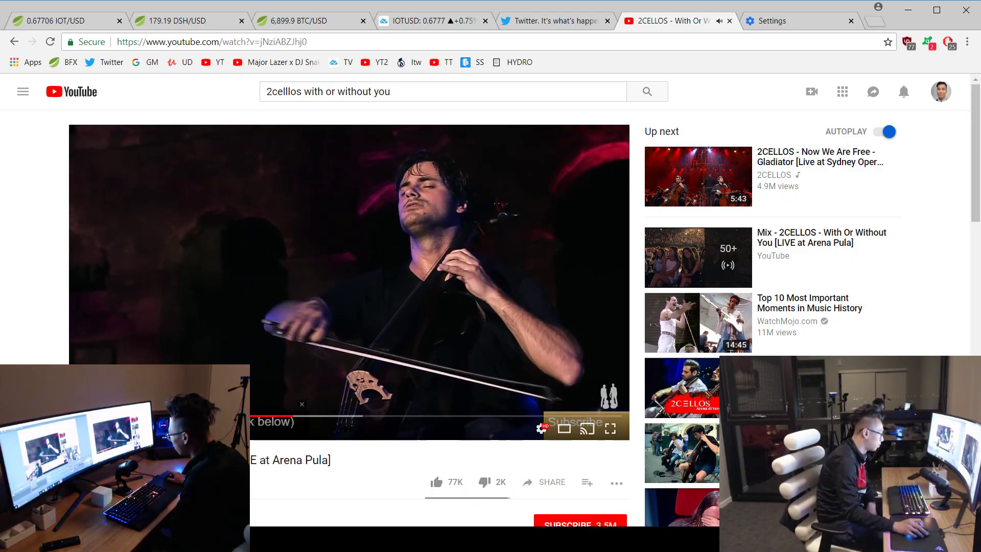
pyautogui.click(177, 21)
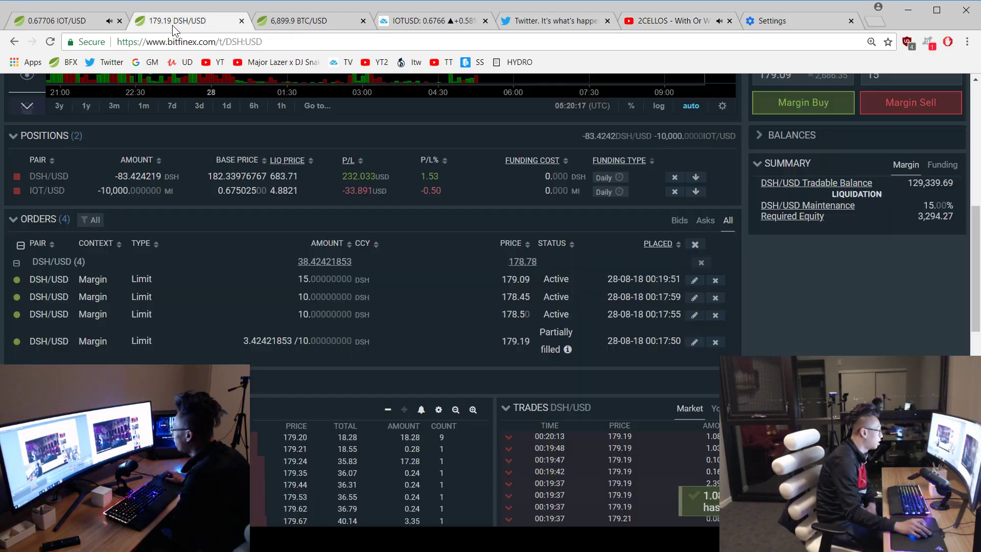
pyautogui.rightClick(762, 297)
pyautogui.click(783, 315)
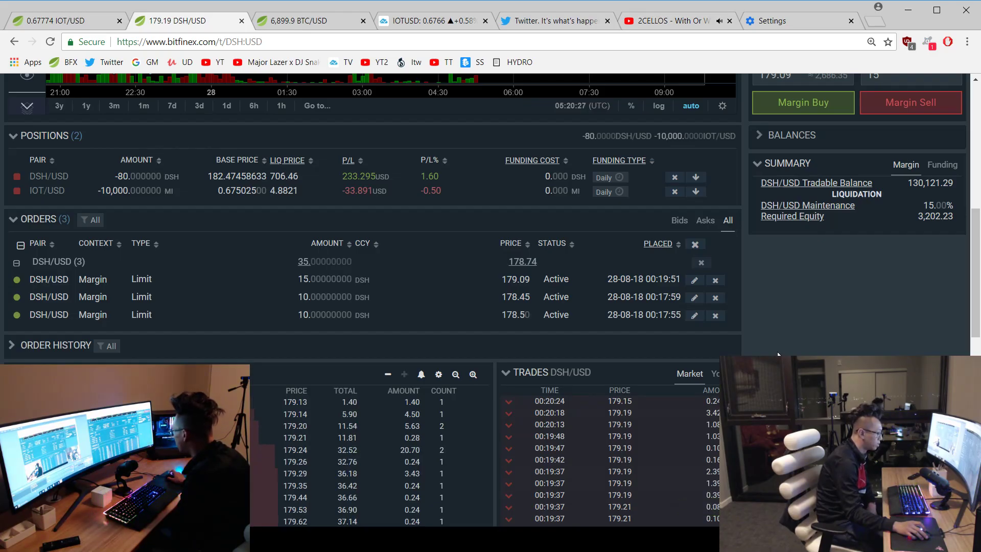
pyautogui.scroll(5, 778, 352)
# Switch the DSH/USD chart to 1-minute candles
pyautogui.rightClick(506, 205)
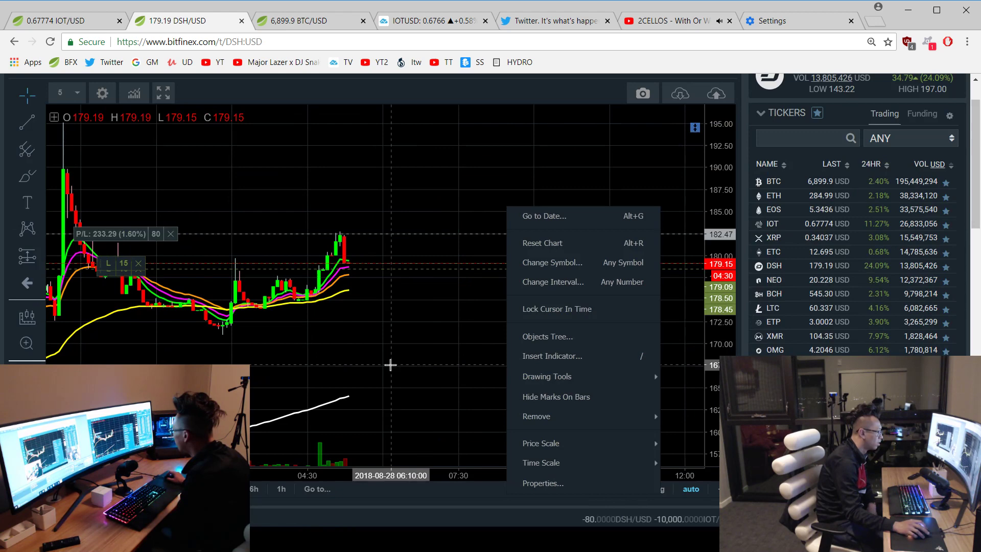
pyautogui.click(392, 349)
pyautogui.scroll(-3, 414, 230)
pyautogui.rightClick(415, 161)
pyautogui.click(75, 94)
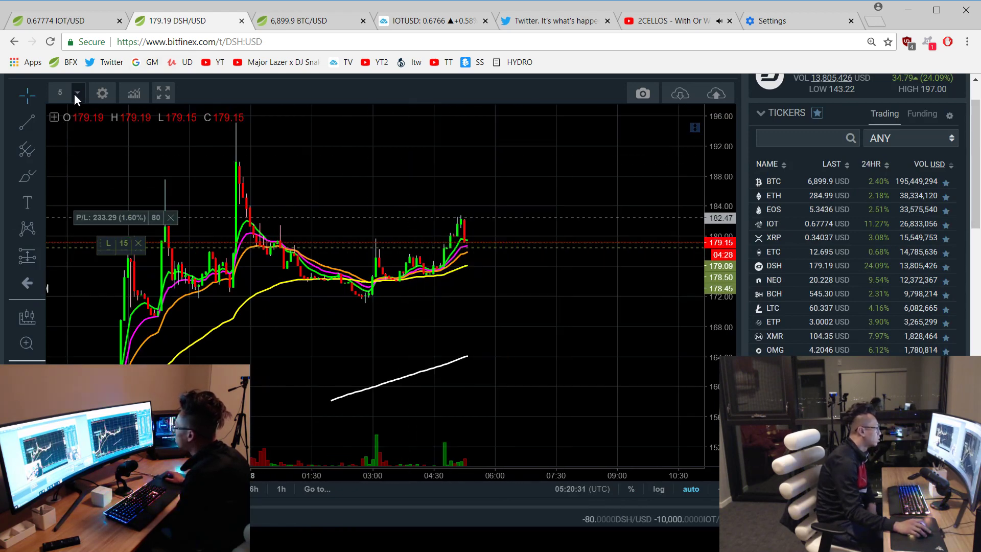
pyautogui.click(62, 122)
pyautogui.rightClick(500, 188)
pyautogui.press('Escape')
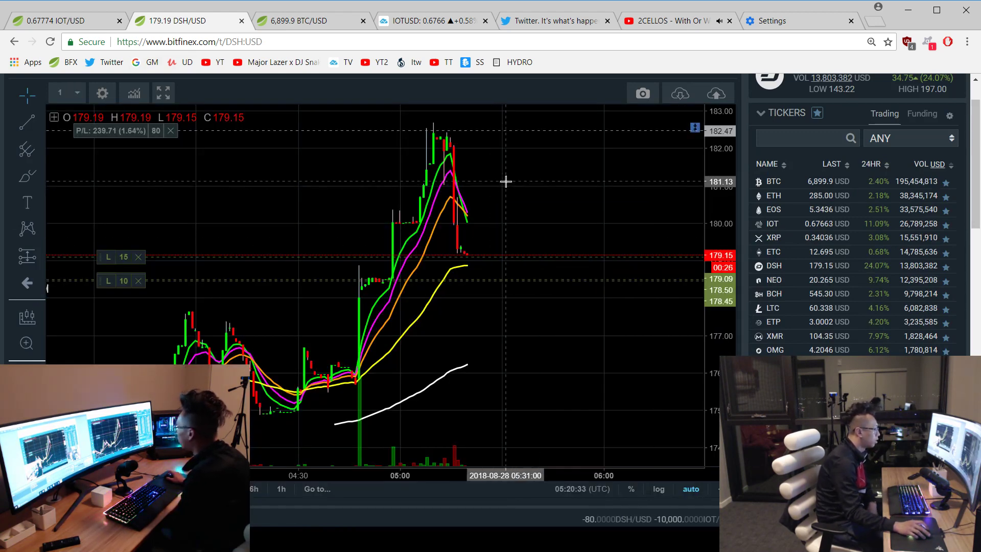
# Show the MACD and RSI panes, measure the recent price rise, then go to IOT/USD
pyautogui.rightClick(512, 188)
pyautogui.click(583, 230)
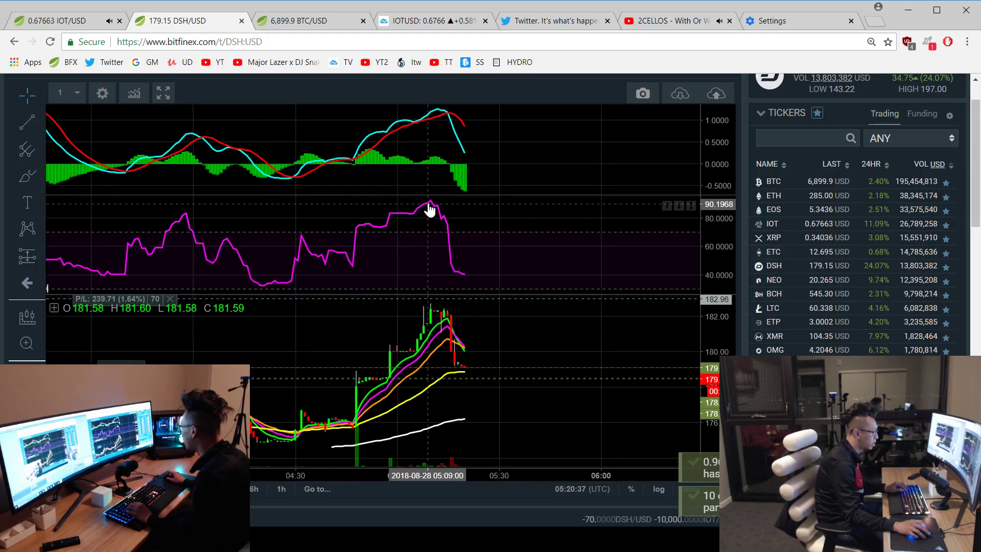
pyautogui.moveTo(299, 443)
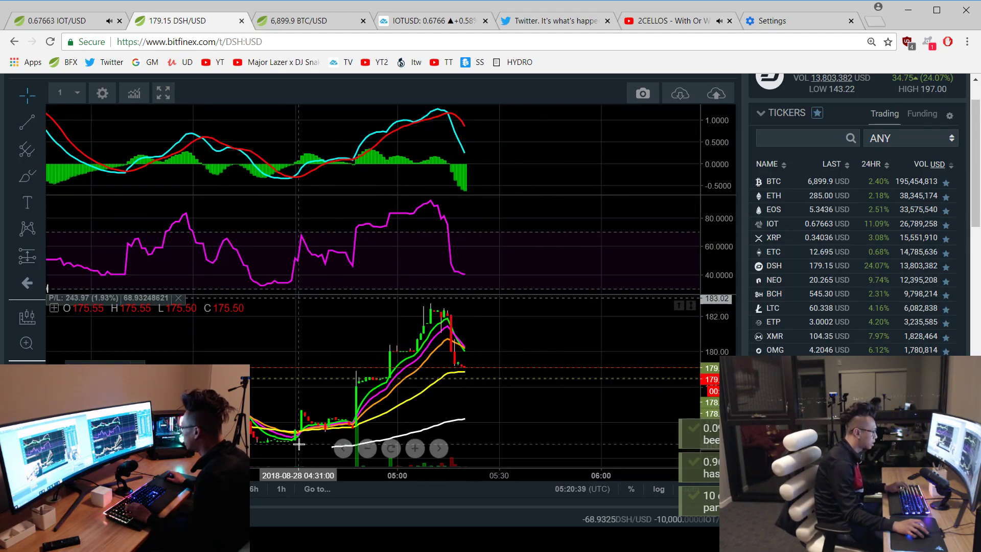
pyautogui.moveTo(300, 445); pyautogui.dragTo(449, 303)
pyautogui.click(506, 327)
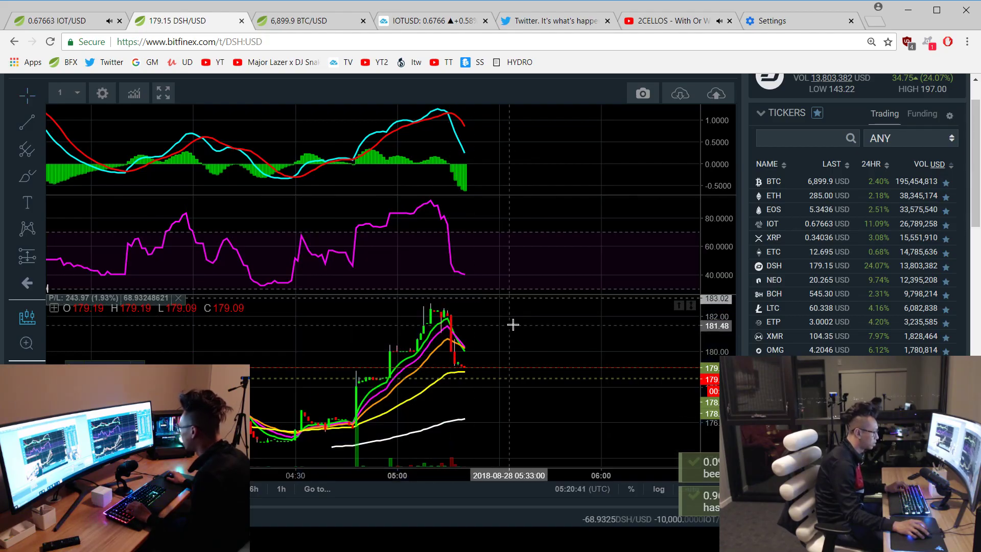
pyautogui.scroll(-2, 530, 322)
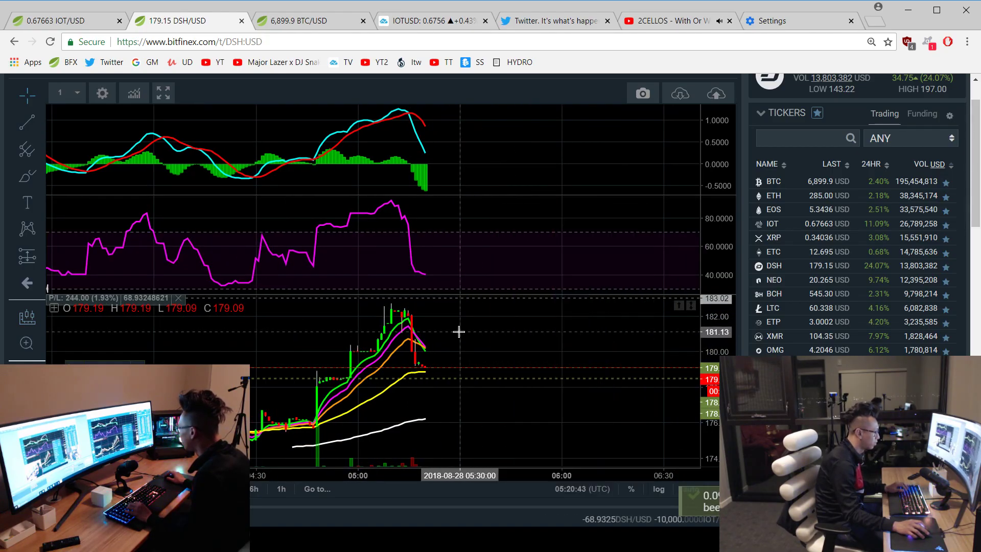
pyautogui.click(68, 20)
pyautogui.scroll(-5, 461, 269)
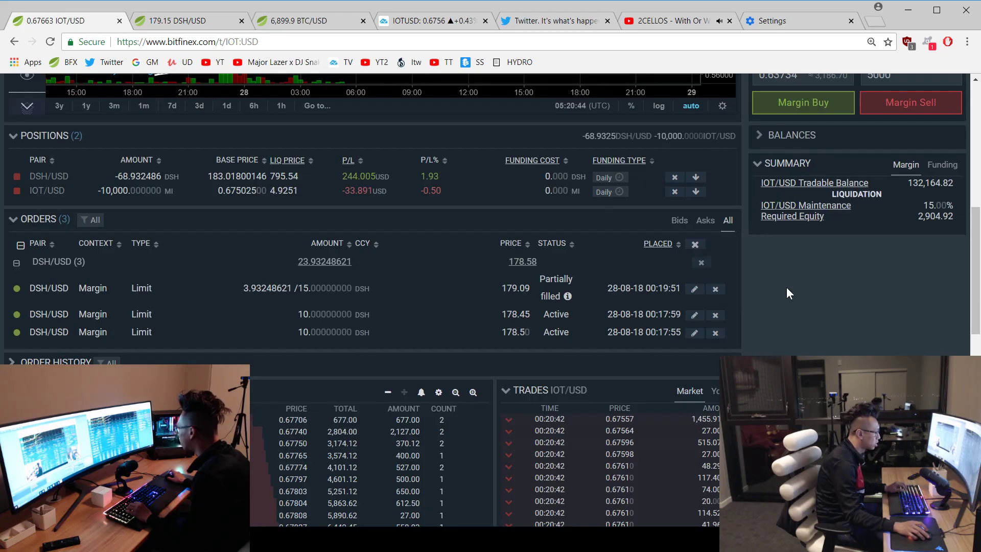
# Back on DSH/USD, submit a 10 DSH margin limit buy at 179.01
pyautogui.click(184, 19)
pyautogui.scroll(-5, 460, 269)
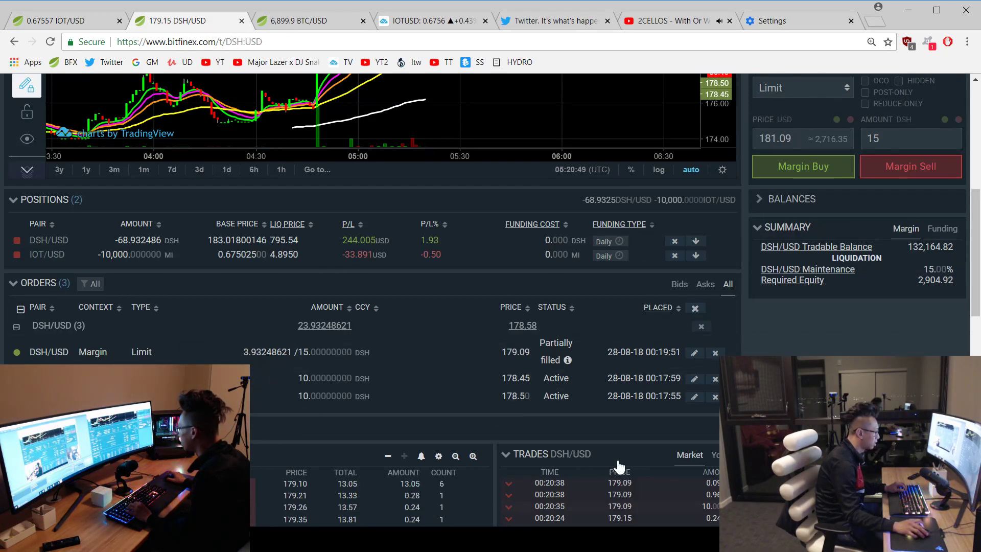
pyautogui.scroll(-3, 619, 465)
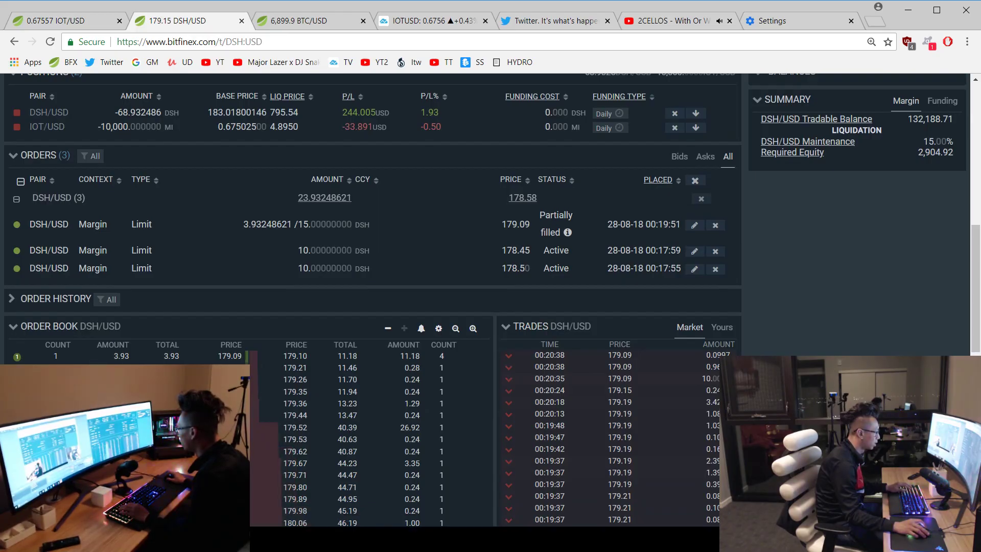
pyautogui.scroll(3, 460, 269)
pyautogui.scroll(2, 461, 269)
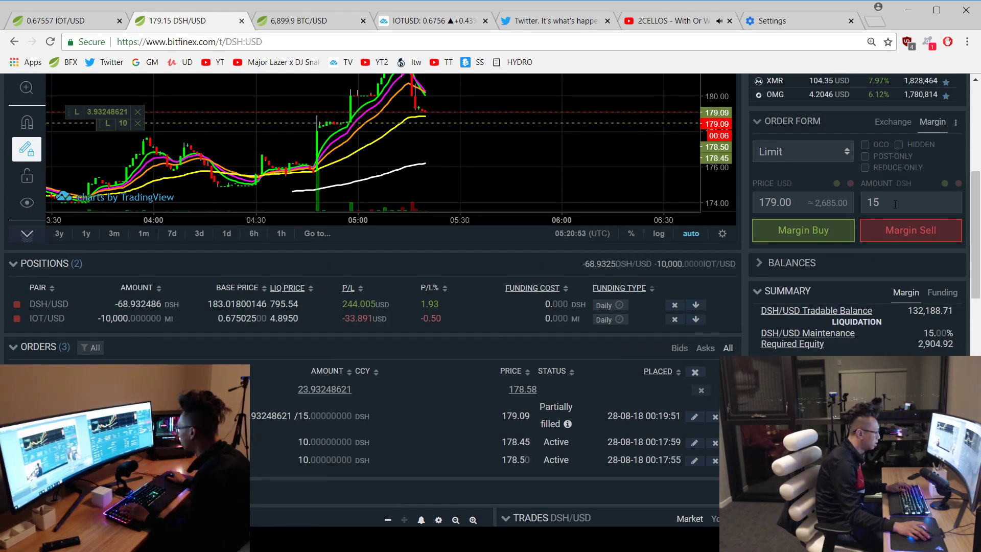
pyautogui.click(894, 203)
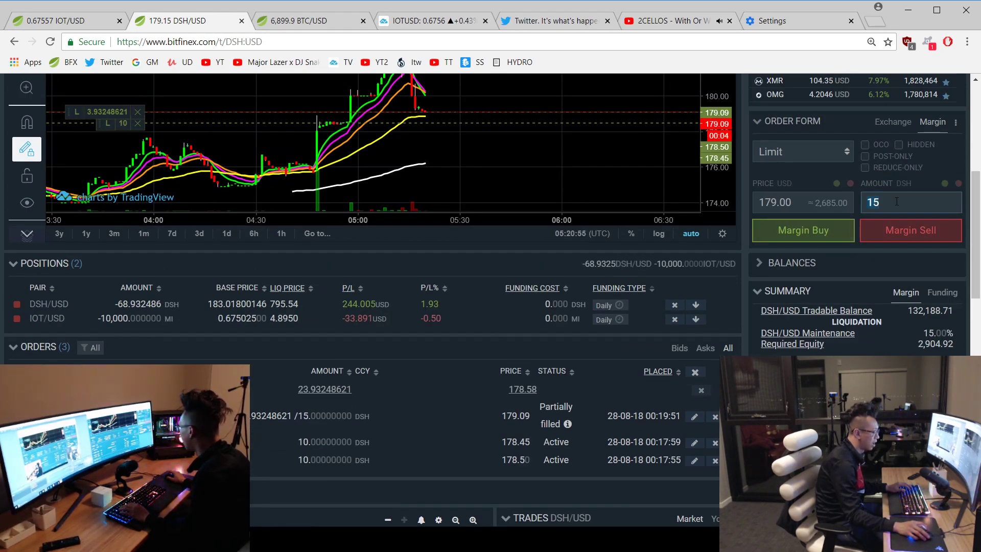
pyautogui.press('BackSpace')
pyautogui.write('0')
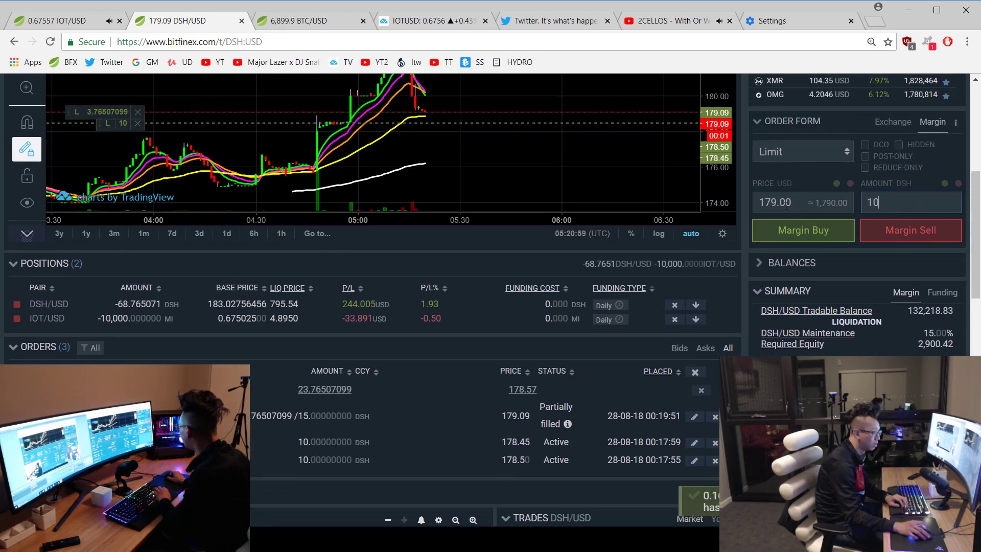
pyautogui.click(804, 230)
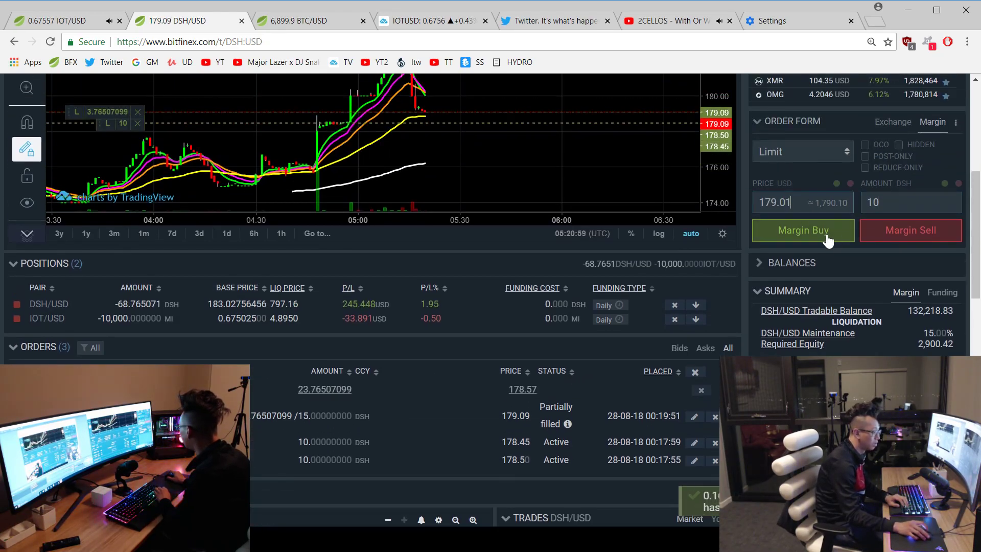
pyautogui.scroll(-2, 460, 306)
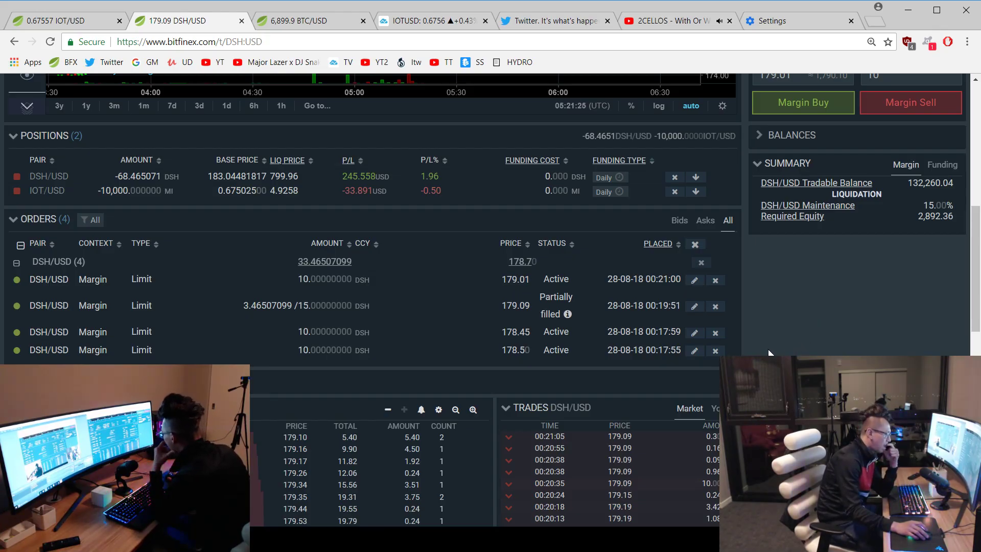
pyautogui.scroll(2, 774, 338)
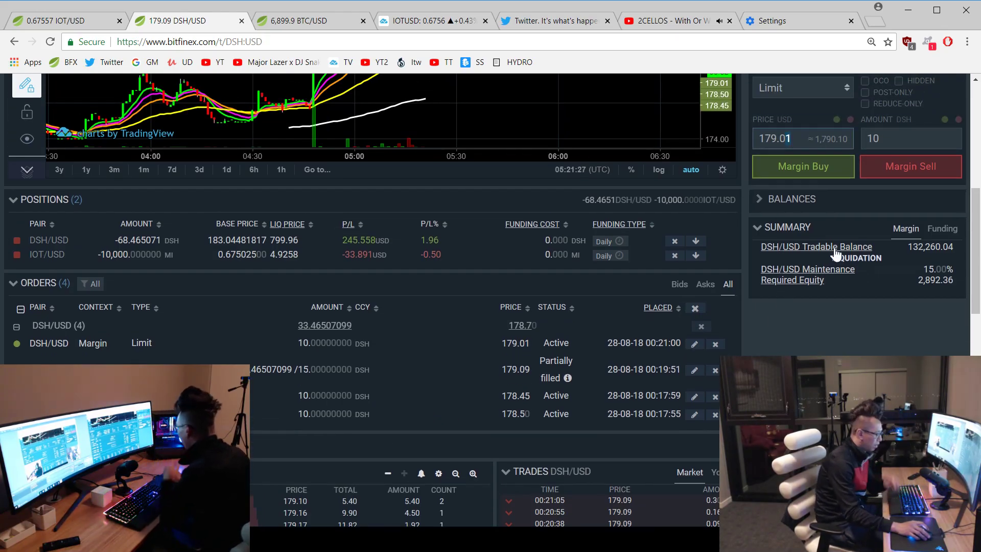
pyautogui.scroll(-2, 821, 343)
pyautogui.scroll(2, 821, 344)
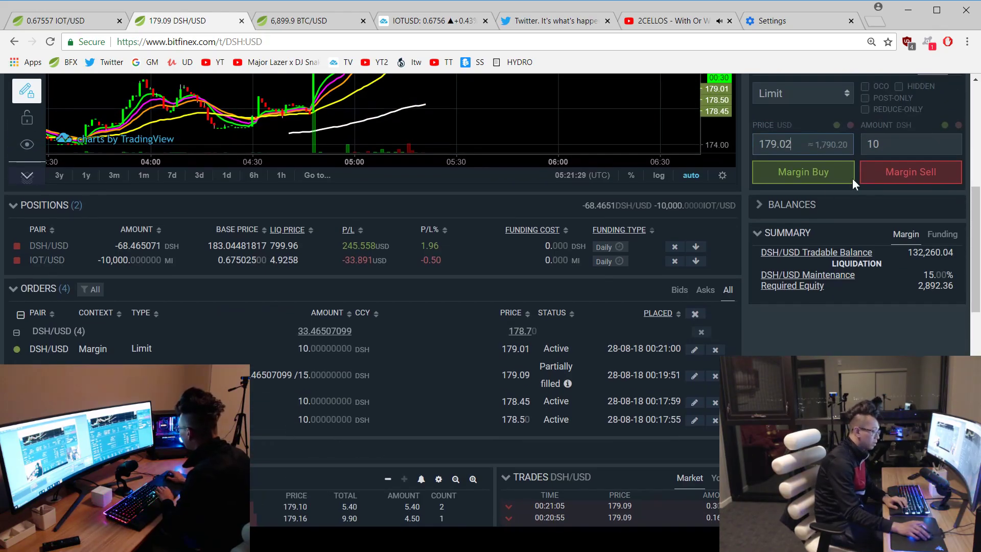
# Submit the first 10 DSH margin buy at 179.02, dismissing stray context menus
pyautogui.click(836, 178)
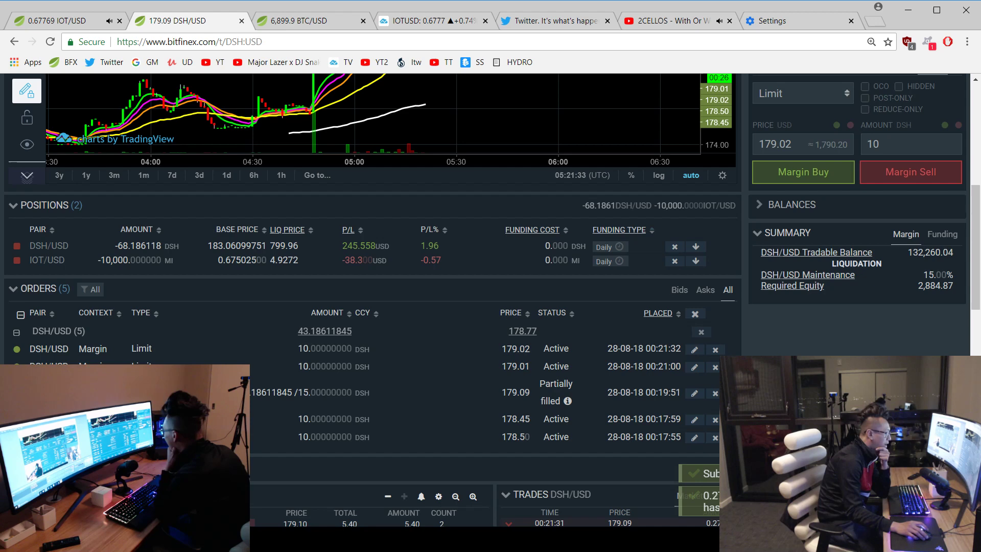
pyautogui.scroll(-2, 835, 334)
pyautogui.rightClick(814, 330)
pyautogui.click(781, 287)
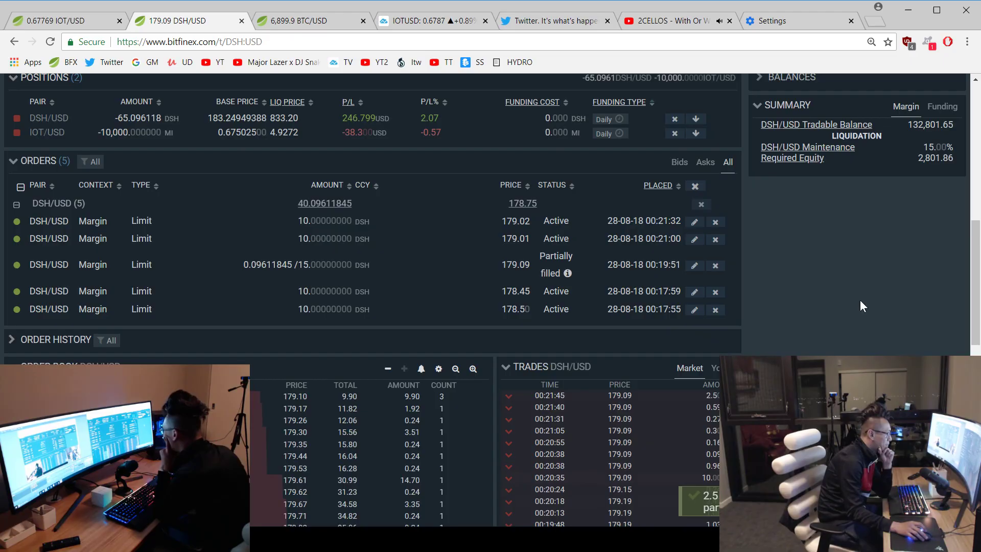
pyautogui.rightClick(822, 259)
pyautogui.press('Escape')
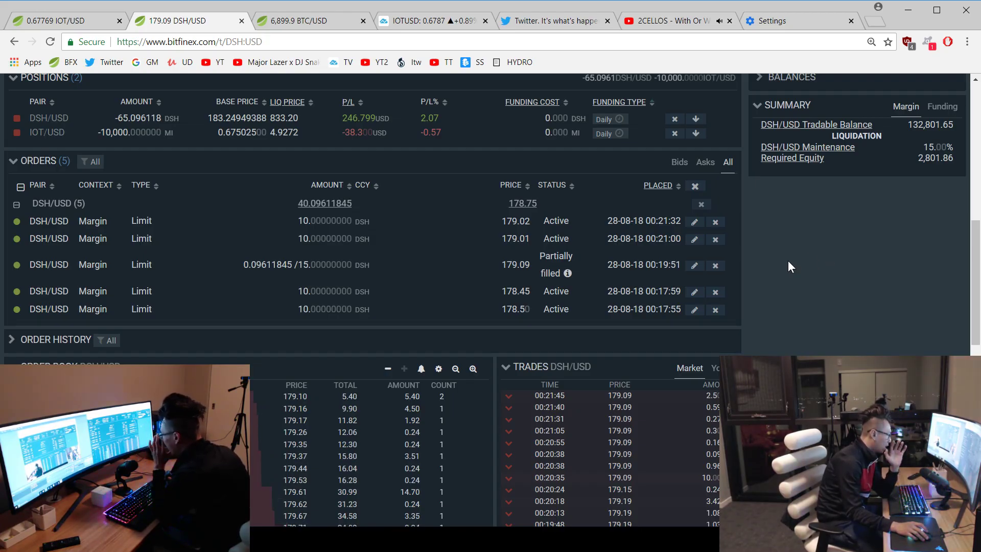
pyautogui.rightClick(863, 276)
pyautogui.click(784, 244)
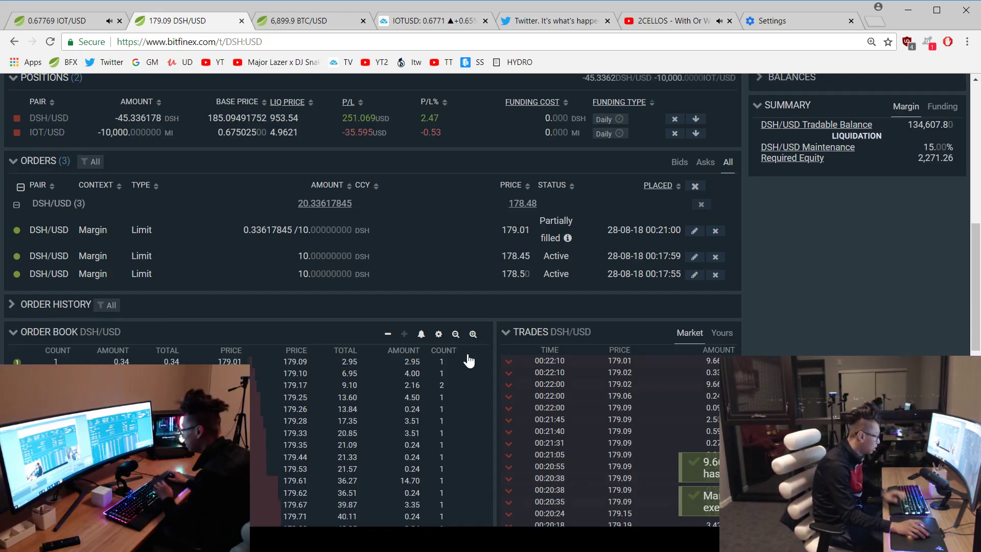
pyautogui.scroll(1, 806, 306)
pyautogui.scroll(1, 797, 198)
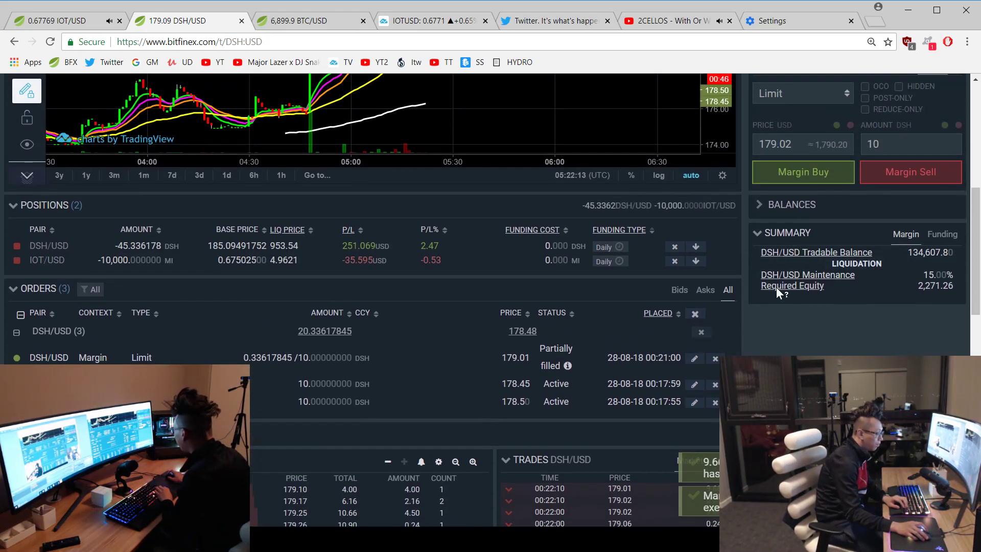
pyautogui.scroll(-1, 738, 307)
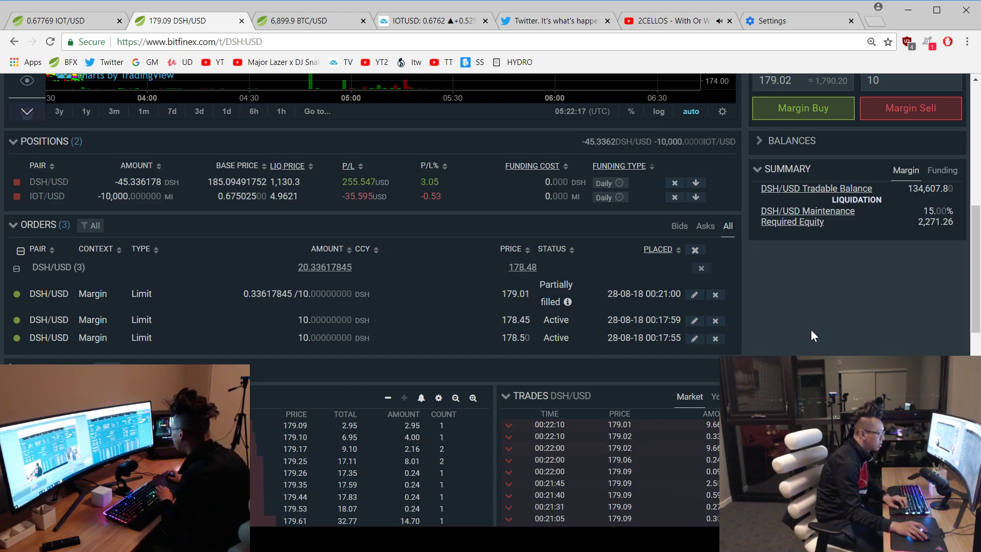
pyautogui.scroll(1, 811, 330)
pyautogui.rightClick(807, 201)
pyautogui.press('Escape')
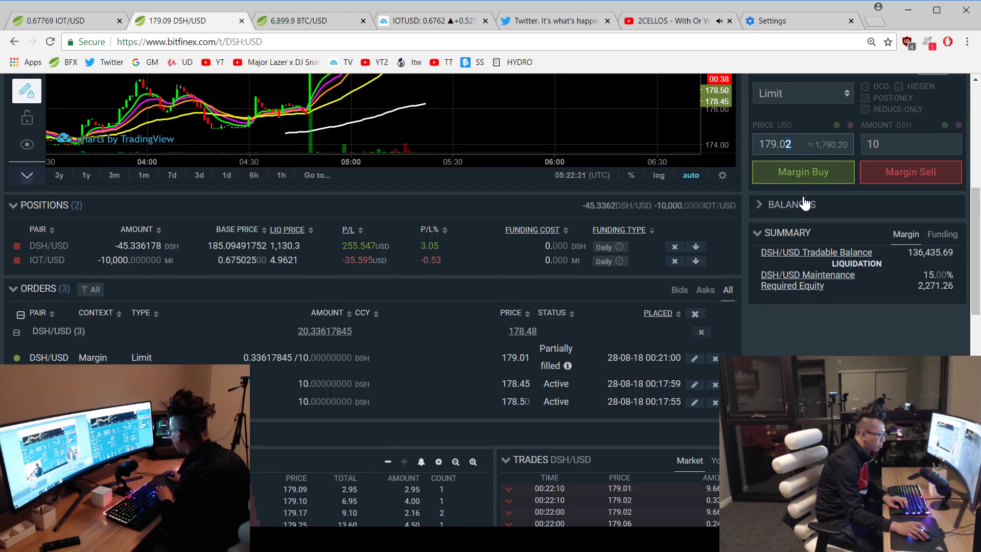
# Submit a second 10 DSH margin buy at 179.02 as fills shrink the short
pyautogui.click(804, 172)
pyautogui.rightClick(870, 296)
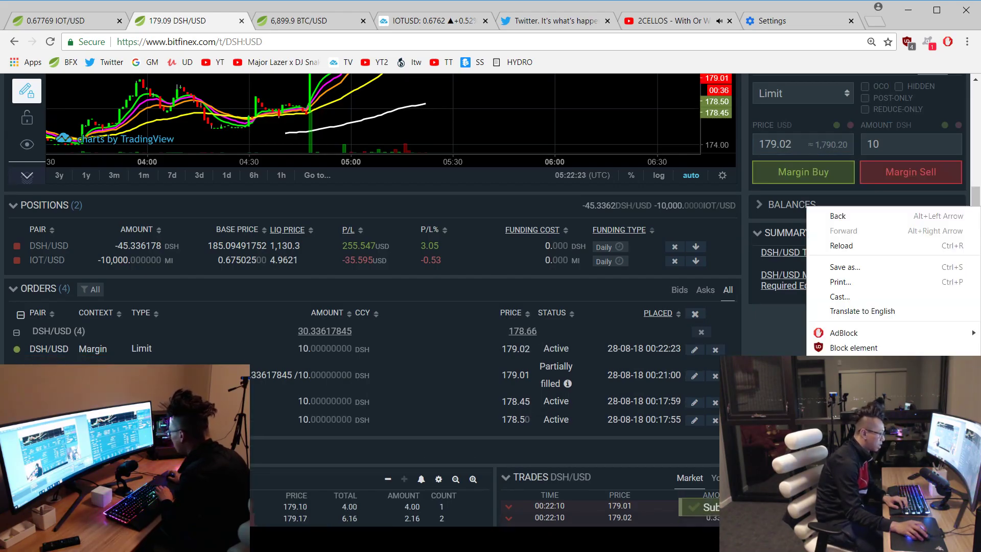
pyautogui.press('Escape')
pyautogui.rightClick(869, 307)
pyautogui.press('Escape')
pyautogui.scroll(-1, 870, 307)
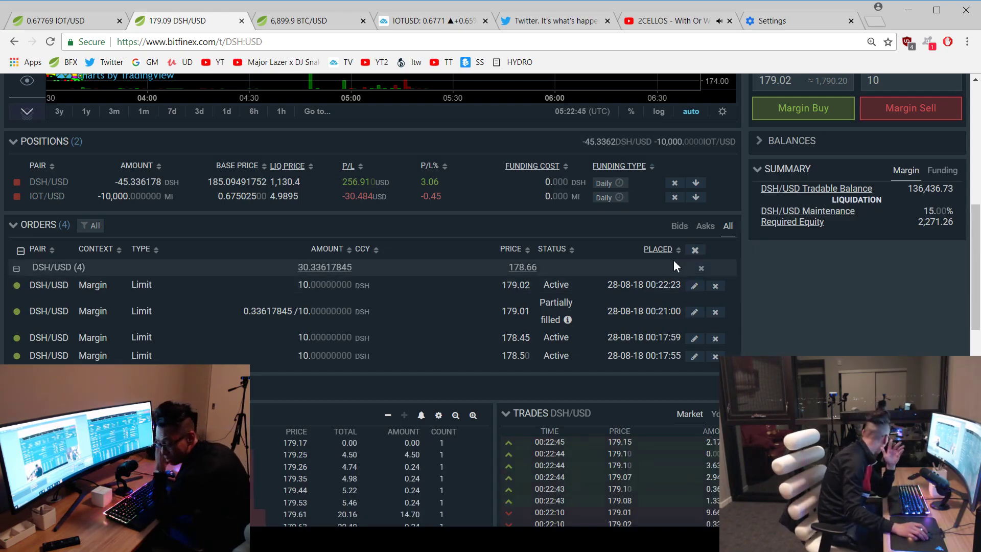
pyautogui.rightClick(865, 345)
pyautogui.press('Escape')
pyautogui.rightClick(927, 338)
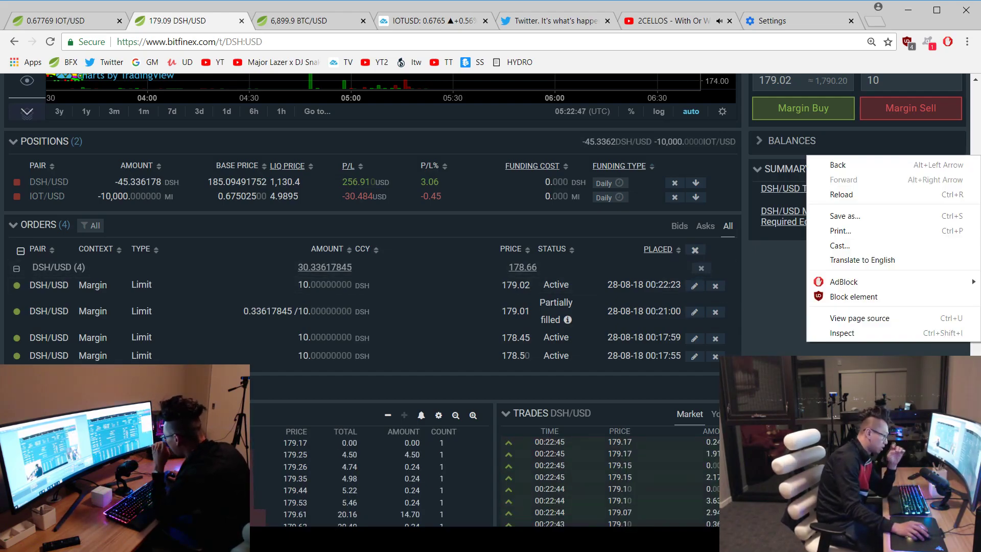
pyautogui.press('Escape')
pyautogui.scroll(2, 926, 339)
pyautogui.scroll(-1, 867, 279)
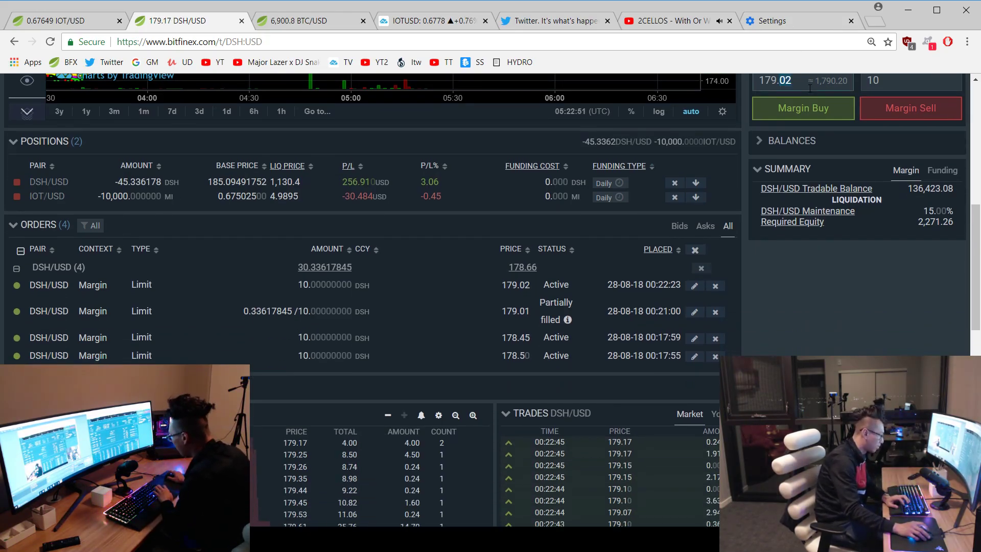
pyautogui.write('179.11')
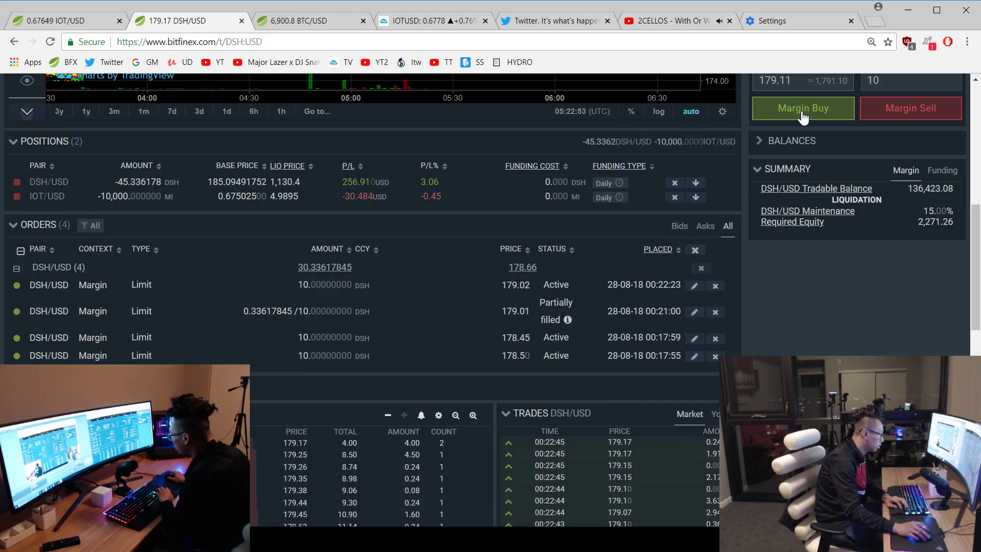
# Cancel the 179.11 above-ticker warning and place the 10 DSH buy at 179.06 instead
pyautogui.click(803, 111)
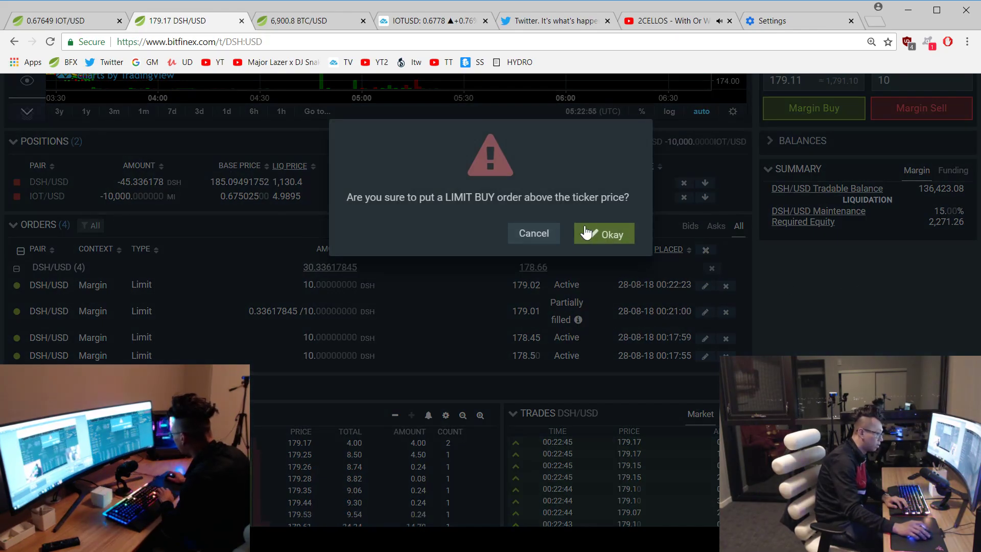
pyautogui.click(548, 235)
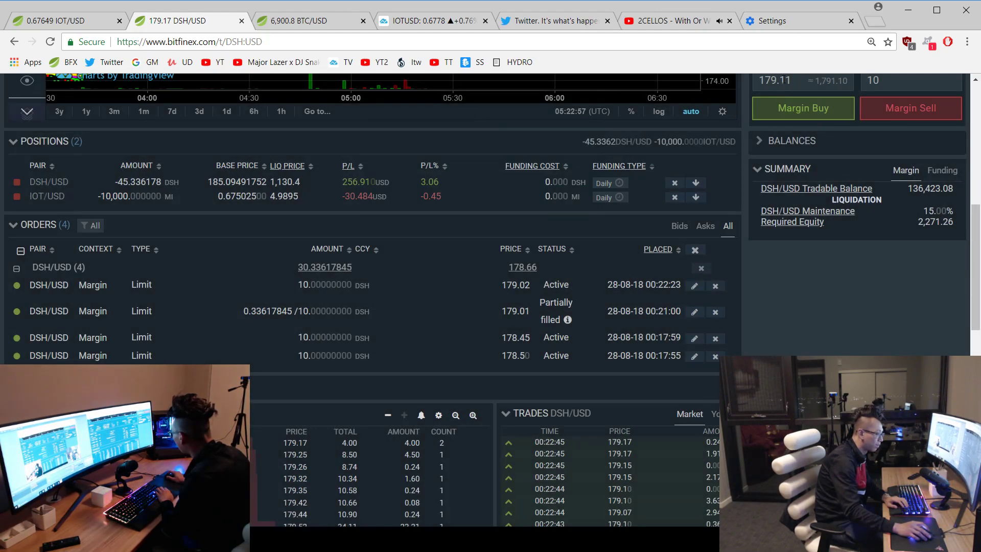
pyautogui.click(836, 110)
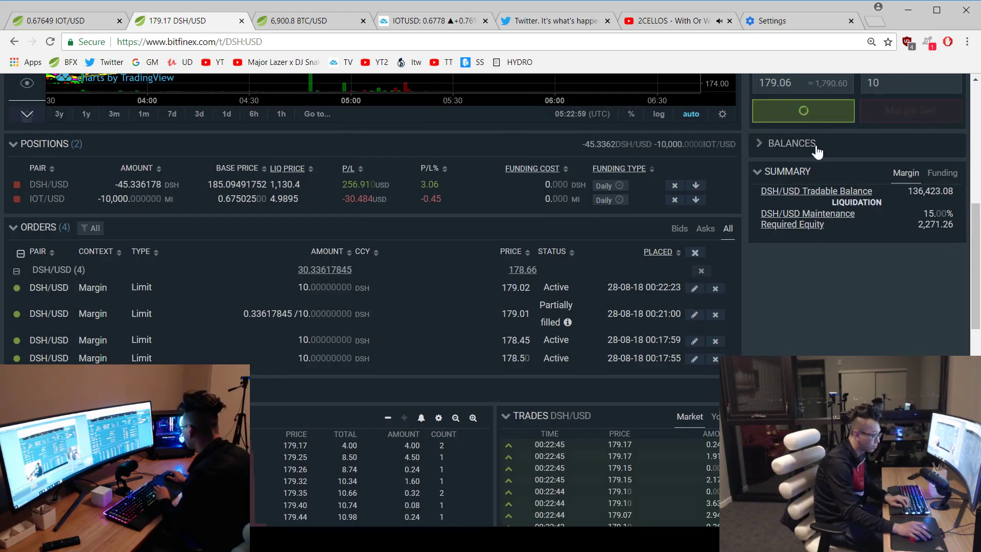
pyautogui.rightClick(806, 176)
pyautogui.click(777, 346)
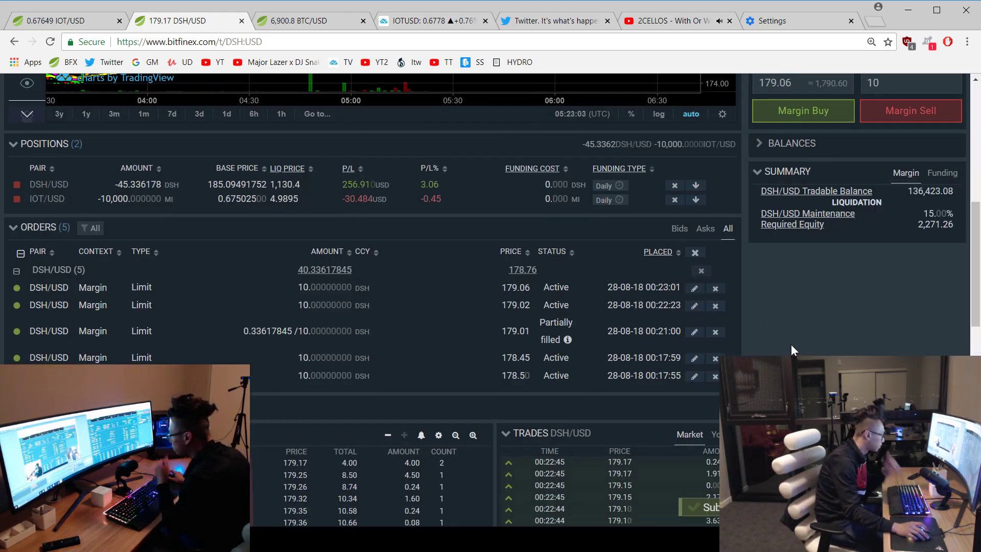
pyautogui.rightClick(694, 296)
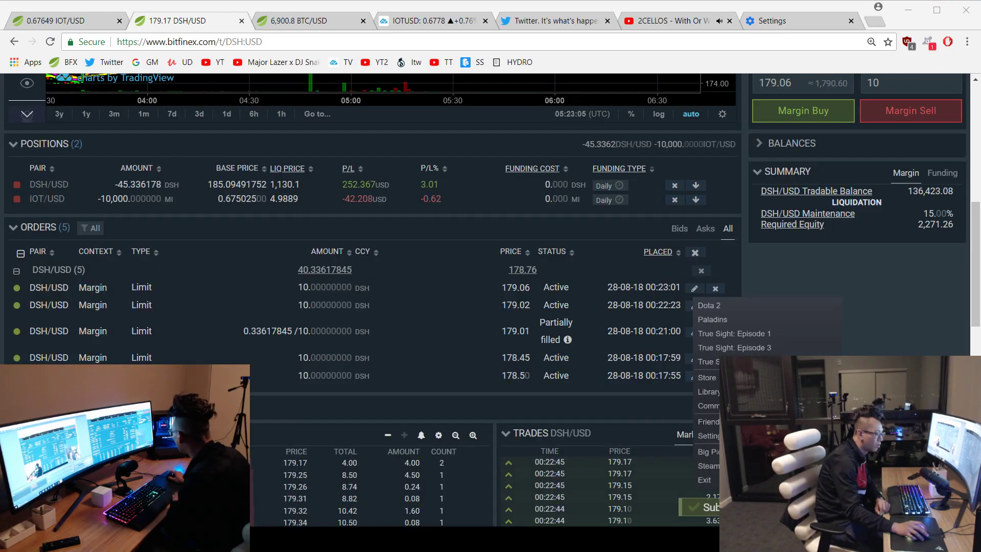
pyautogui.click(778, 345)
pyautogui.rightClick(810, 354)
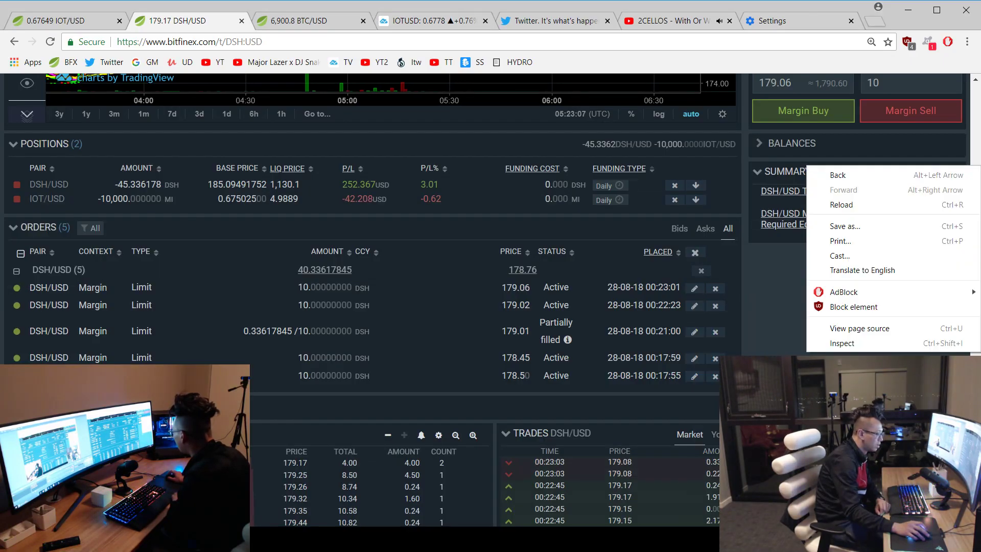
pyautogui.press('Escape')
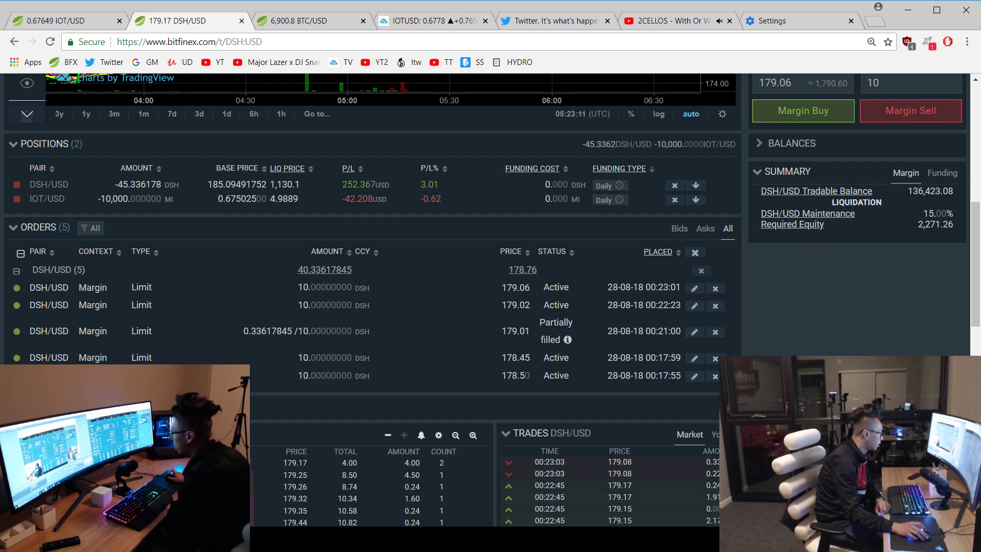
pyautogui.scroll(10, 491, 306)
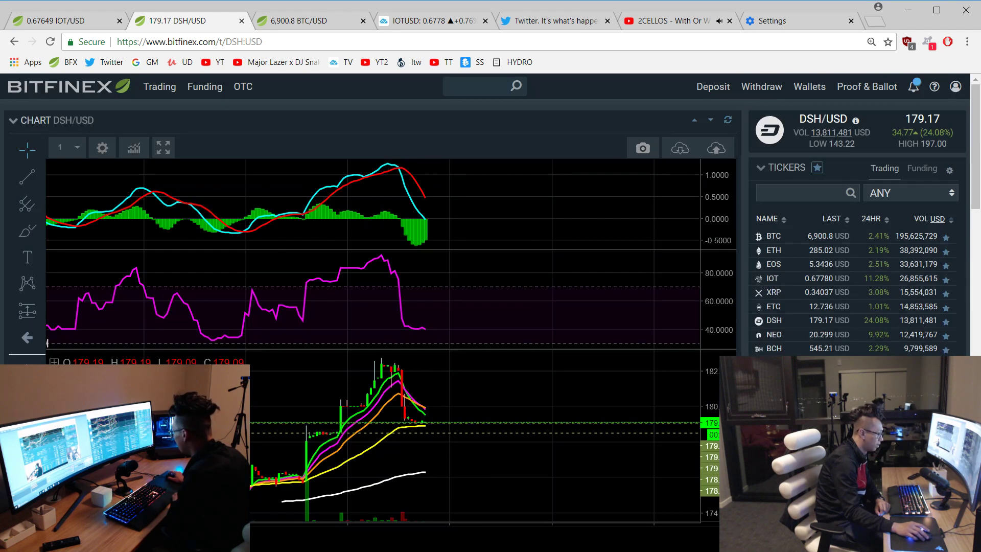
# Set the DSH/USD chart to 5-minute candles and pan across the candles
pyautogui.click(76, 147)
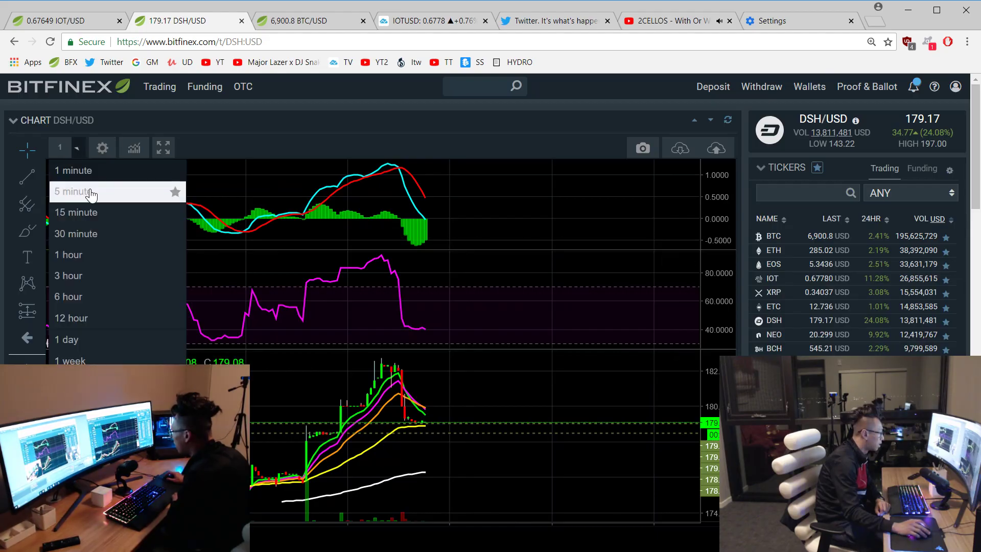
pyautogui.click(75, 191)
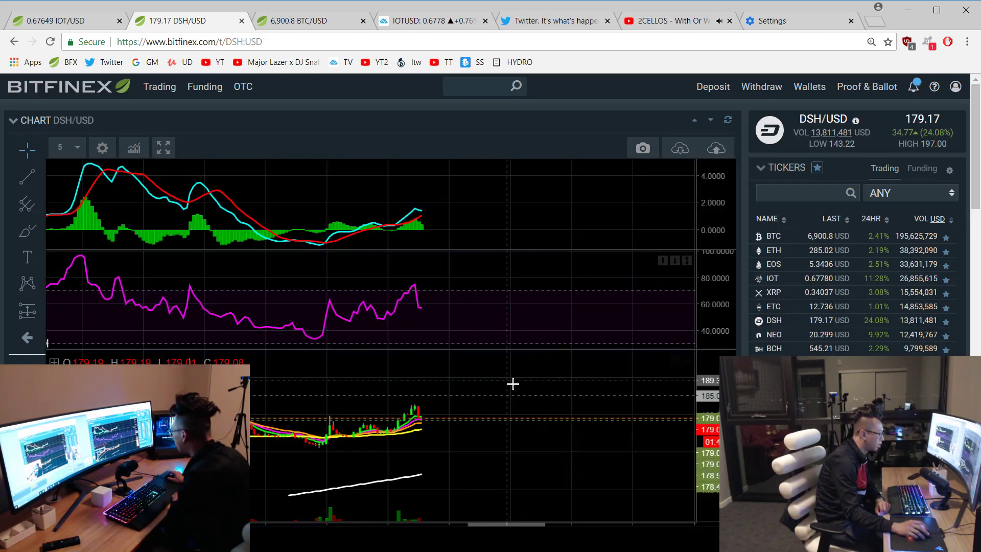
pyautogui.rightClick(481, 383)
pyautogui.moveTo(481, 384); pyautogui.dragTo(452, 383)
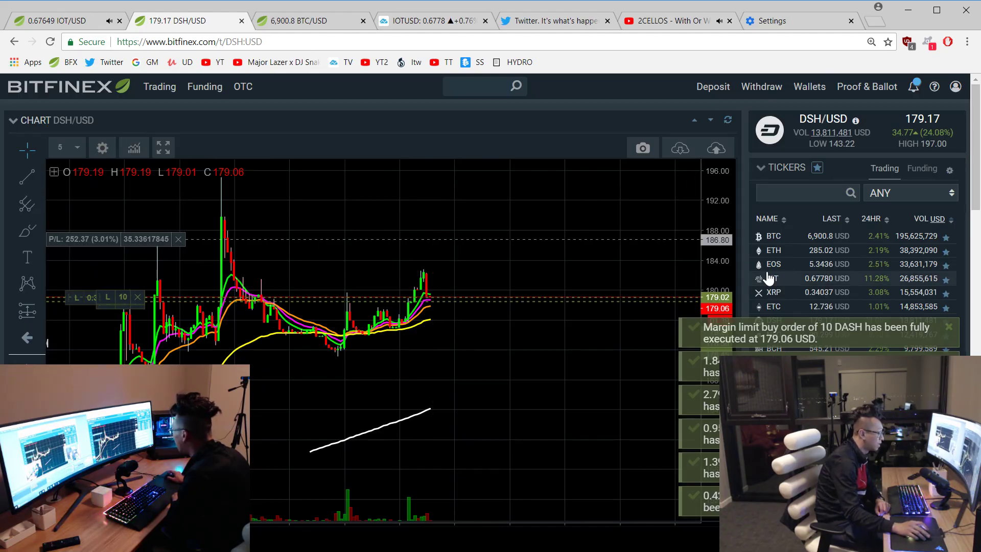
pyautogui.scroll(-5, 750, 276)
pyautogui.scroll(-3, 749, 283)
pyautogui.scroll(-1, 748, 277)
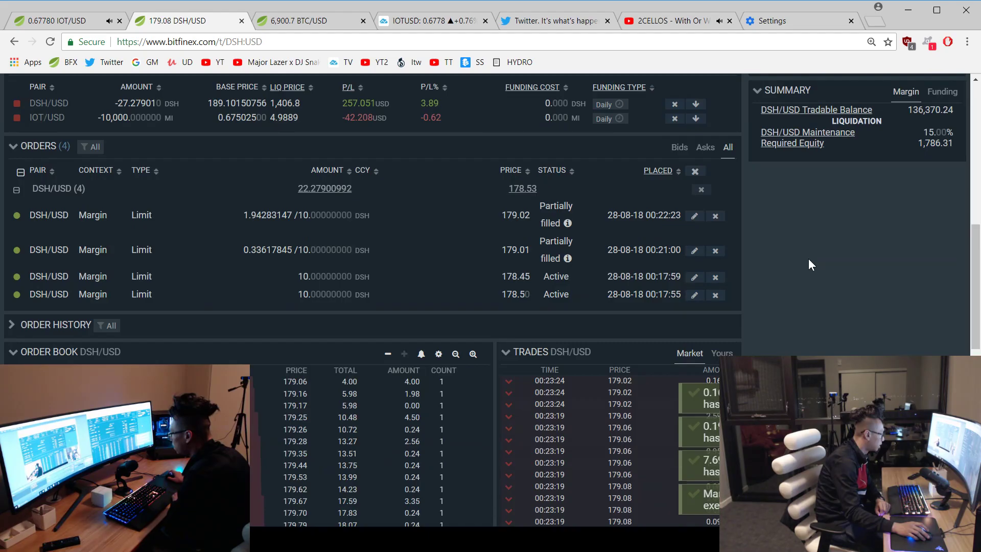
# Cancel both active 10 DSH buy orders at 178.45 and 178.50
pyautogui.rightClick(800, 265)
pyautogui.click(794, 263)
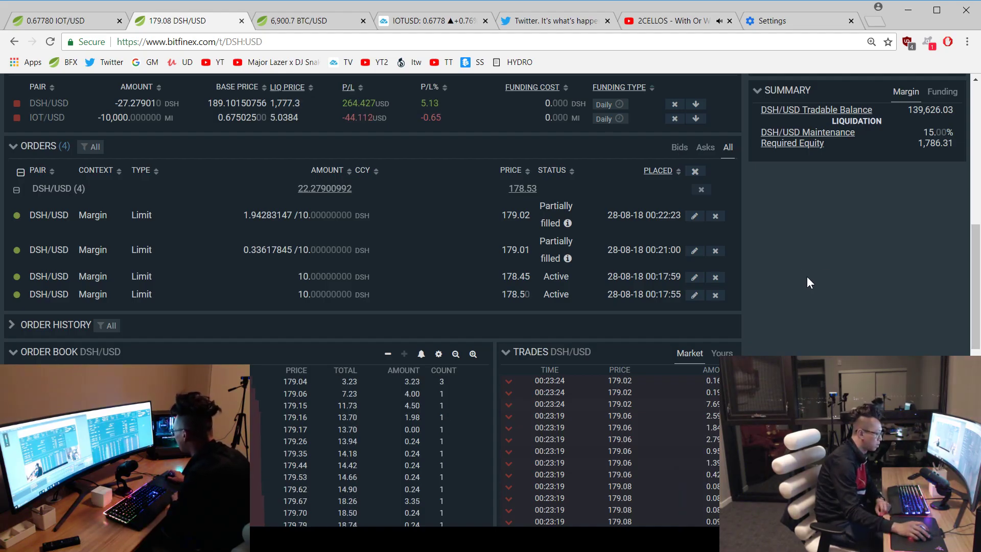
pyautogui.rightClick(807, 277)
pyautogui.click(776, 251)
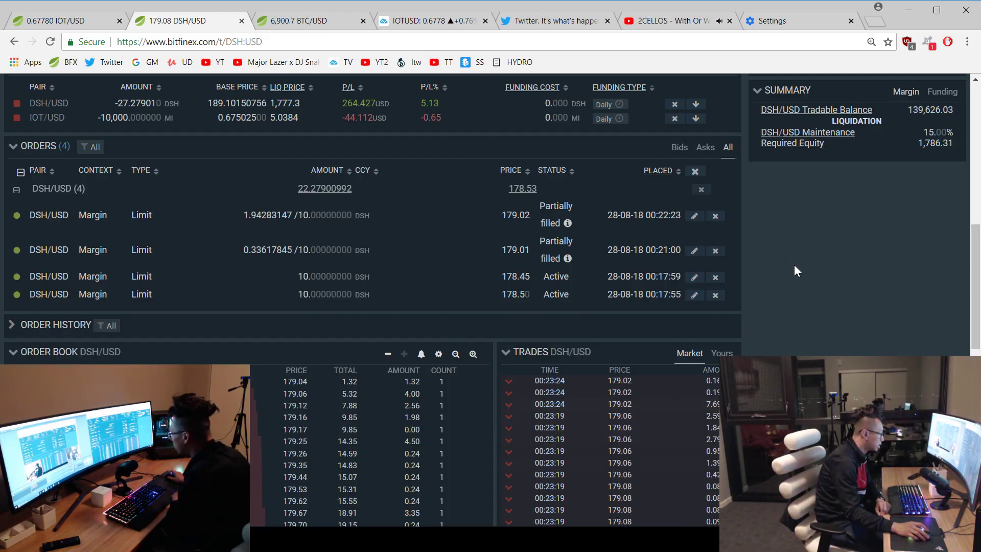
pyautogui.click(716, 277)
pyautogui.click(716, 276)
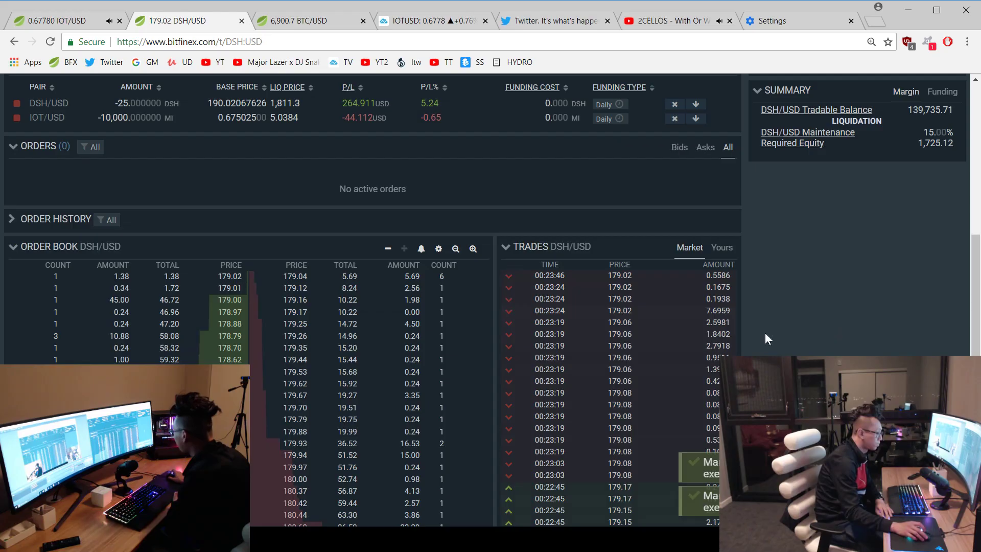
pyautogui.scroll(1, 815, 312)
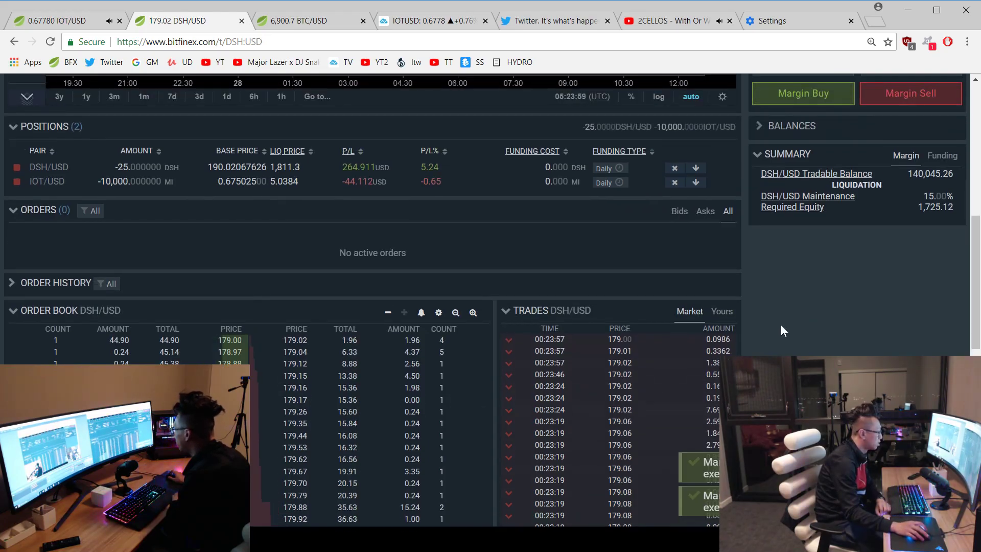
pyautogui.scroll(2, 229, 344)
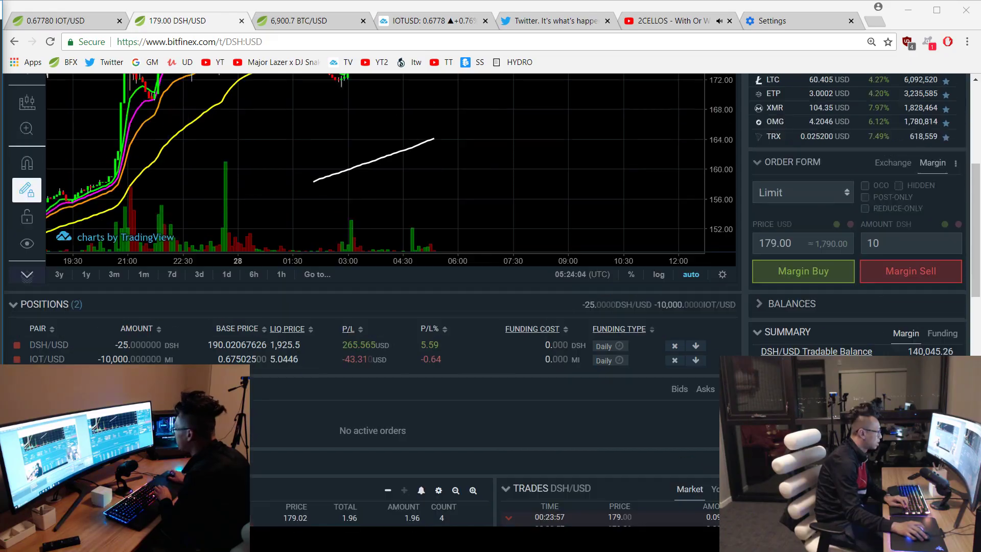
pyautogui.scroll(5, 863, 221)
# Change the DSH/USD chart interval to one-minute candles
pyautogui.click(75, 148)
pyautogui.click(84, 170)
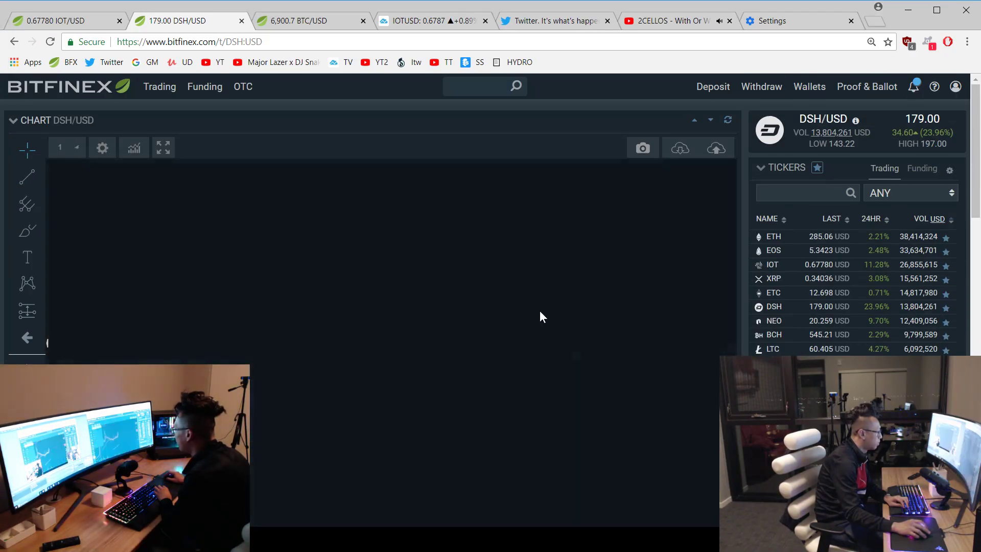
pyautogui.rightClick(540, 310)
pyautogui.press('Escape')
pyautogui.scroll(-3, 592, 394)
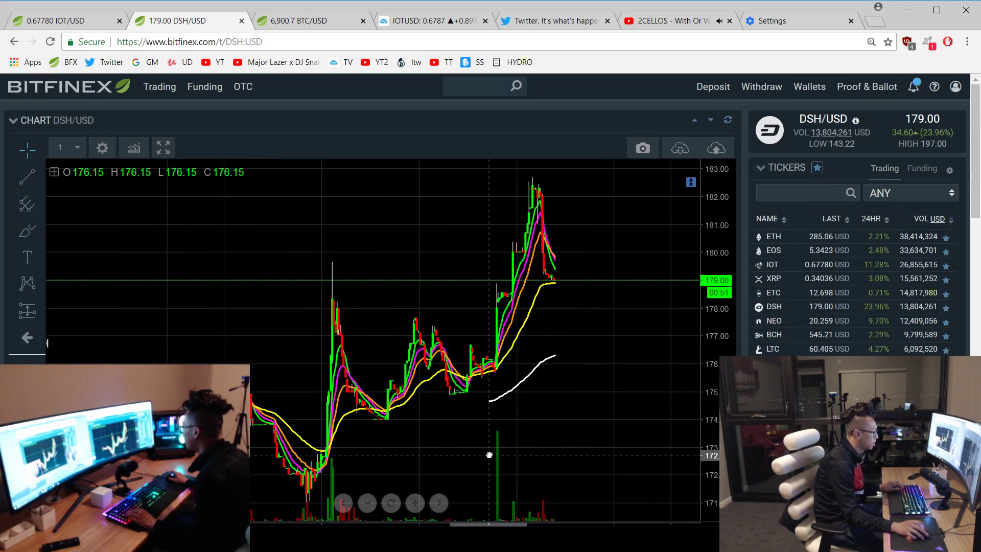
pyautogui.scroll(-2, 427, 425)
pyautogui.scroll(-2, 427, 425)
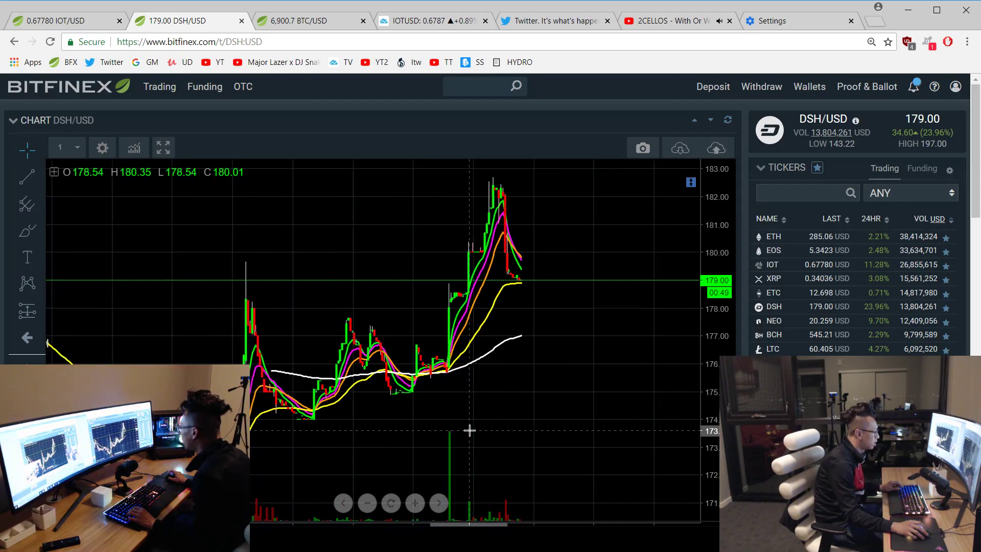
pyautogui.rightClick(460, 253)
pyautogui.press('Escape')
pyautogui.scroll(-2, 437, 397)
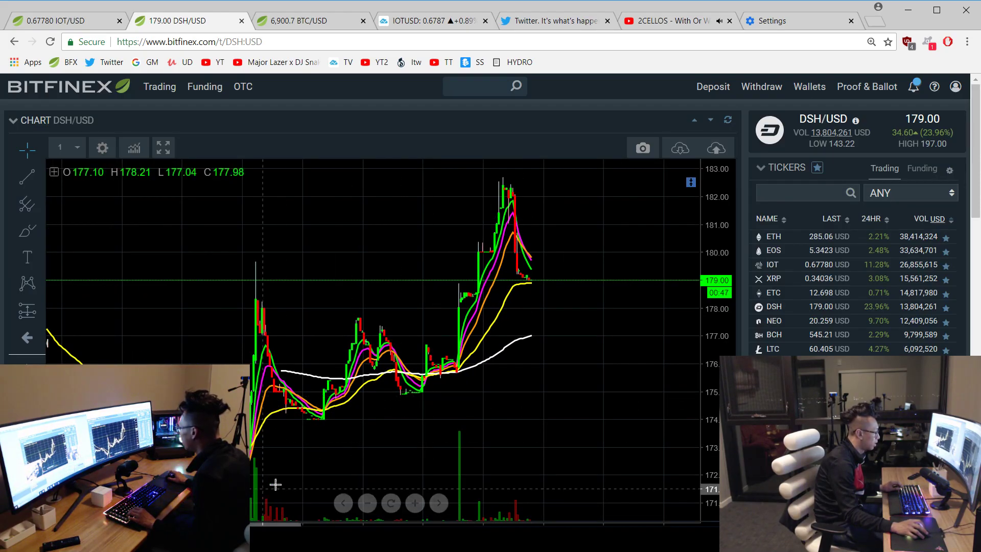
# Measure the 4.69% rise over 90 bars and bring the indicator panes into view
pyautogui.click(391, 503)
pyautogui.moveTo(419, 396); pyautogui.dragTo(599, 168)
pyautogui.click(600, 168)
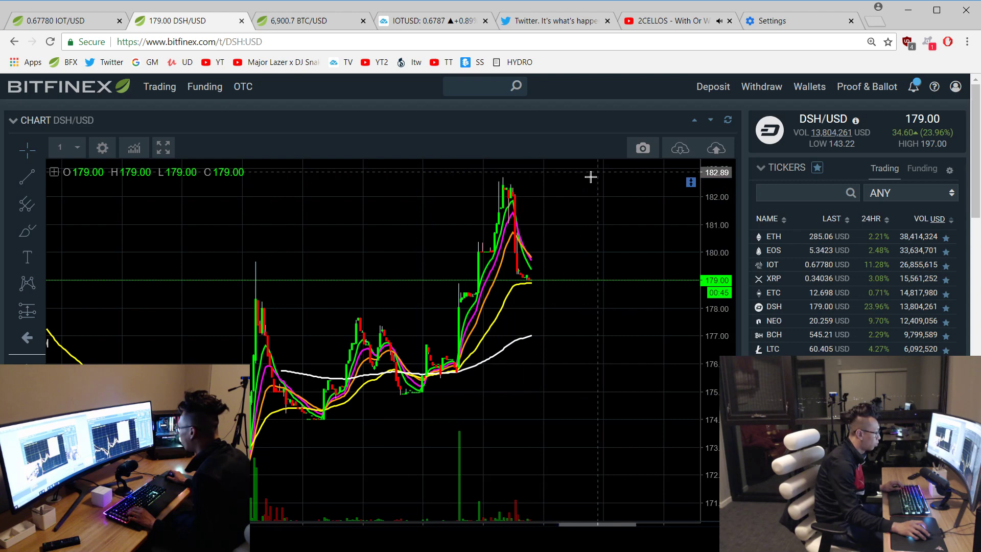
pyautogui.press('Escape')
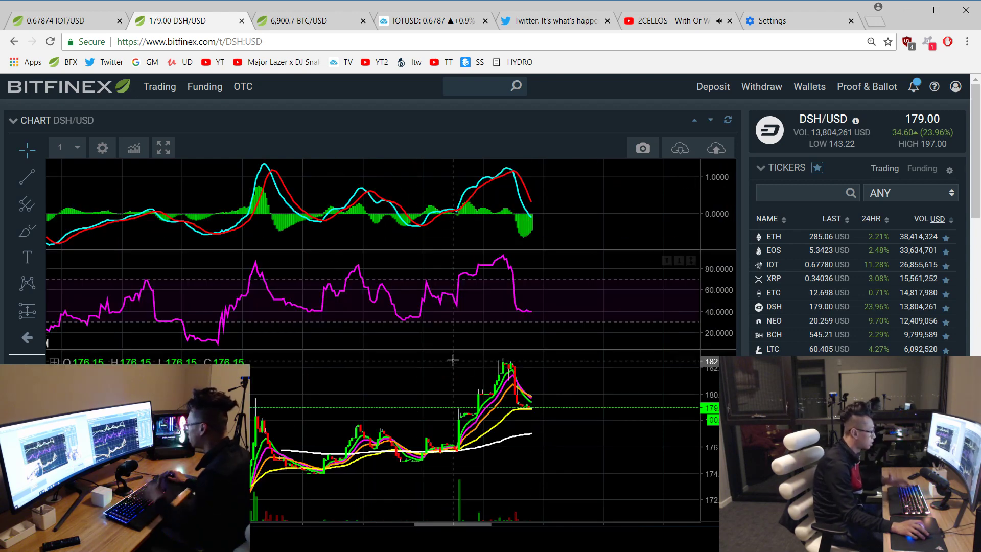
pyautogui.scroll(-2, 383, 383)
pyautogui.rightClick(488, 368)
pyautogui.press('Escape')
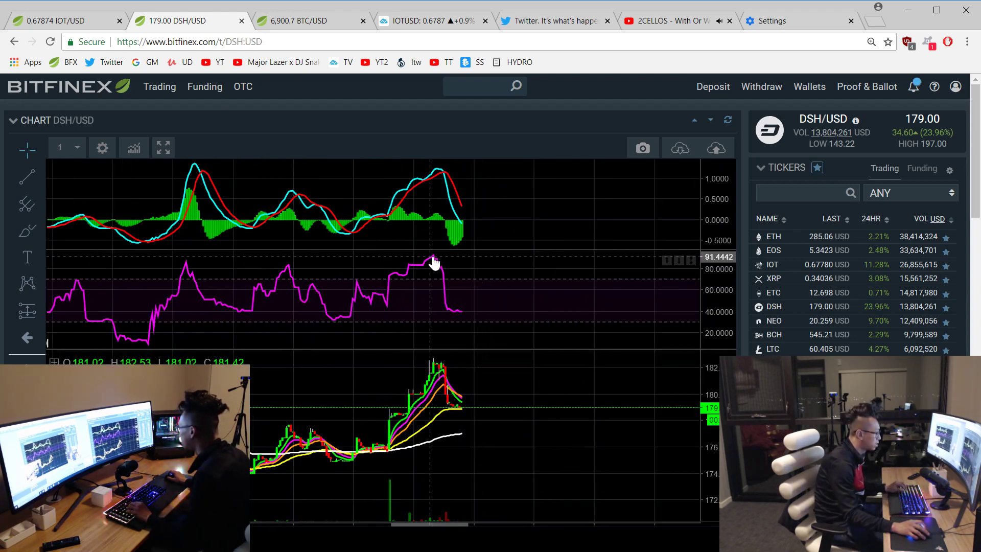
pyautogui.scroll(-5, 443, 306)
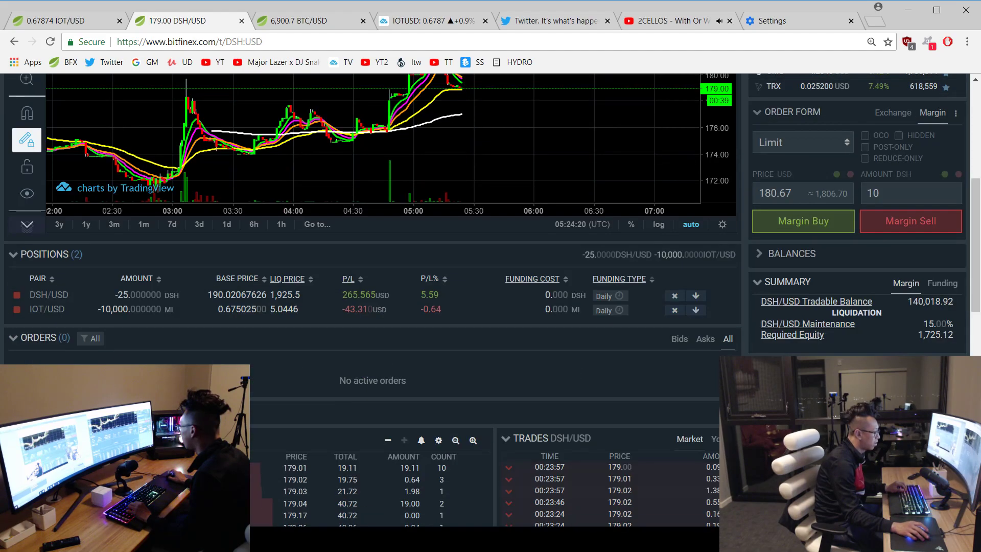
pyautogui.scroll(-2, 444, 306)
pyautogui.scroll(2, 690, 269)
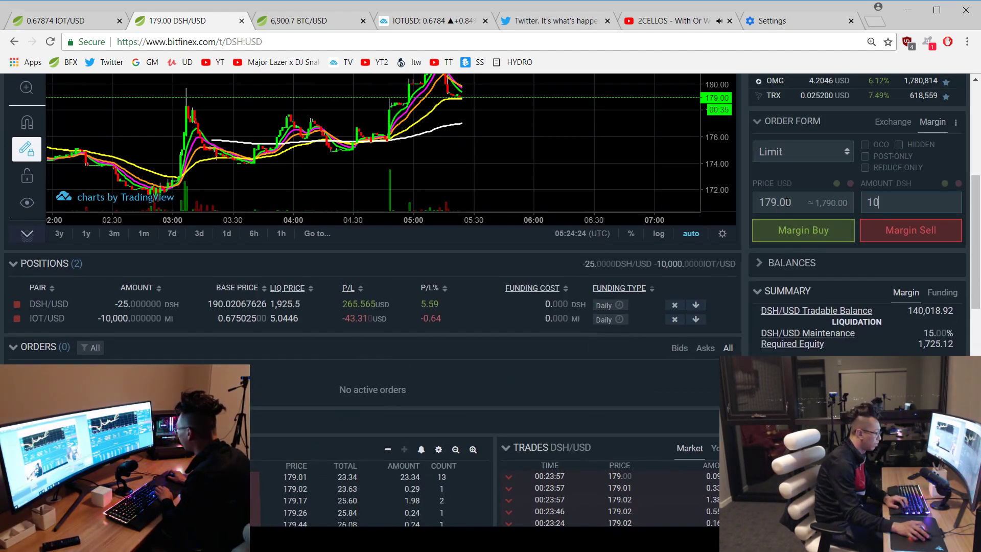
# Buy back 10 DSH at 179.01, add another 10 DSH buy there, and load the position
pyautogui.press('BackSpace')
pyautogui.write('1')
pyautogui.click(809, 232)
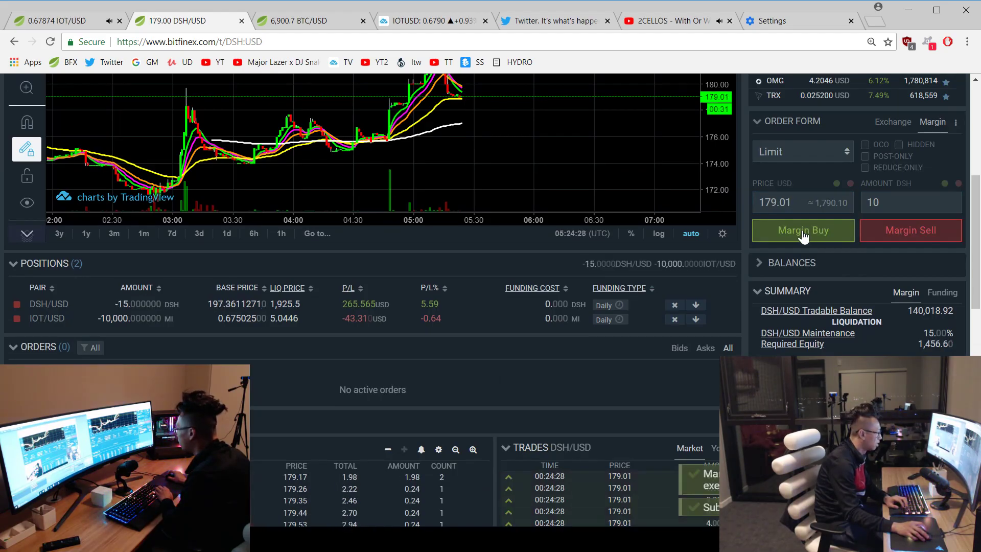
pyautogui.click(804, 232)
pyautogui.scroll(-1, 802, 326)
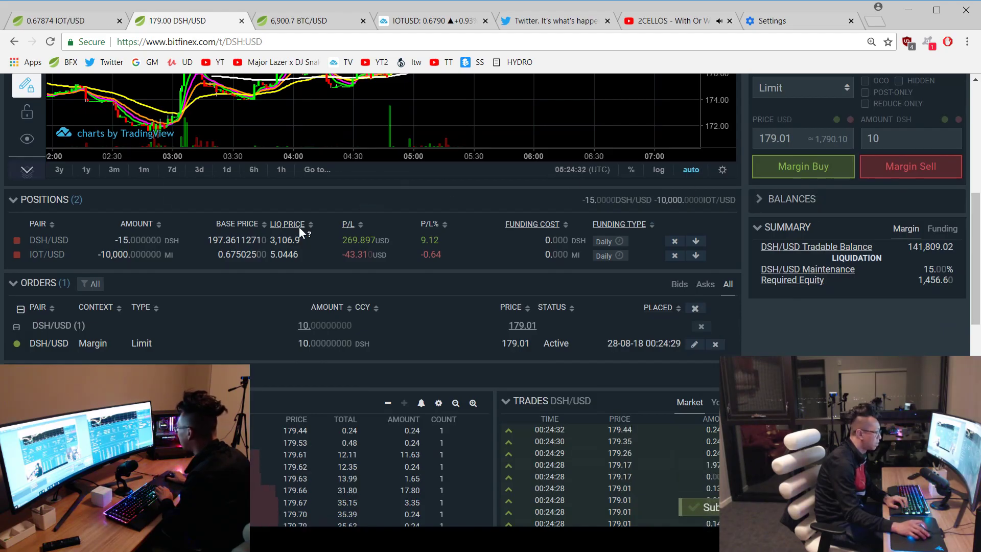
pyautogui.click(171, 241)
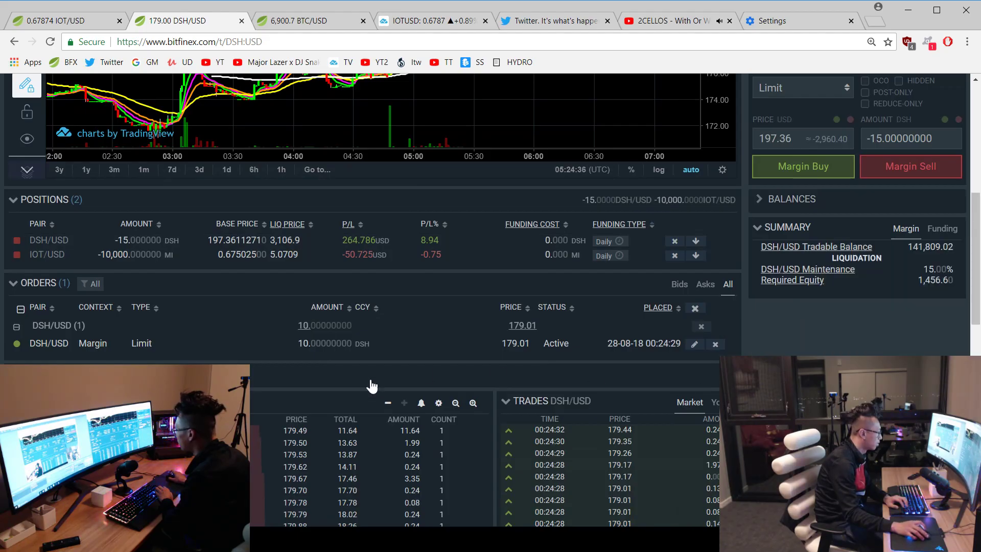
pyautogui.scroll(4, 369, 230)
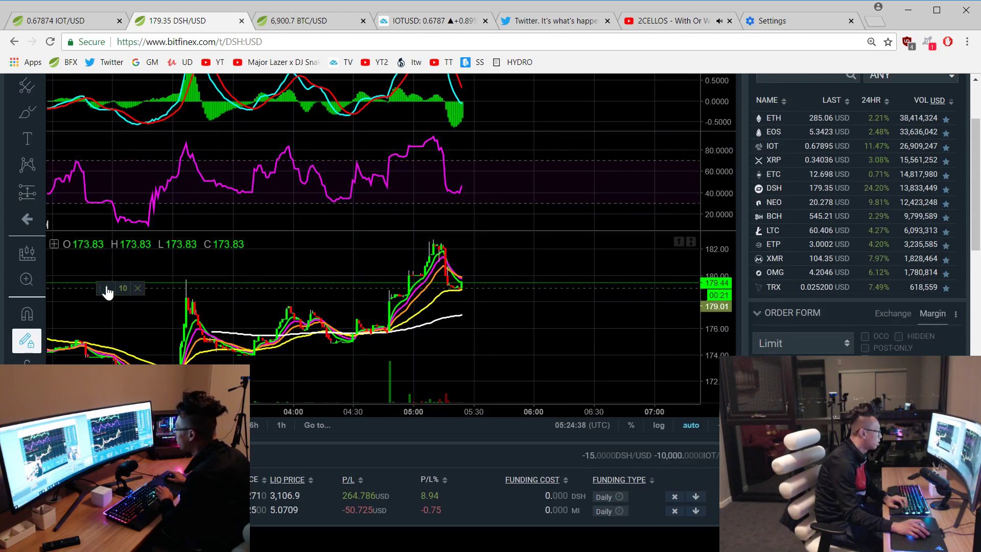
pyautogui.scroll(-4, 784, 353)
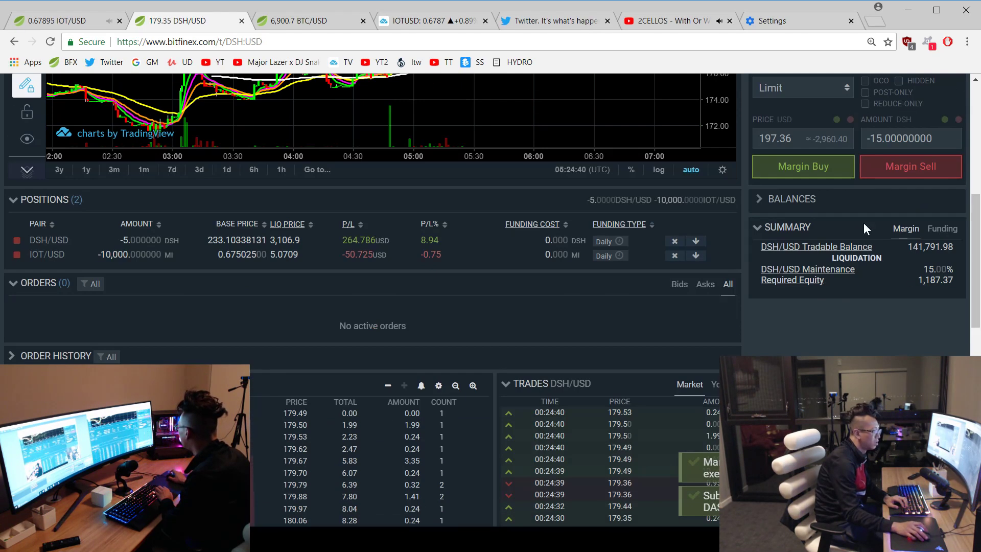
# Margin-buy 4.99 DSH at market, shrinking the DSH/USD short to -0.01 DSH
pyautogui.click(912, 138)
pyautogui.press('BackSpace')
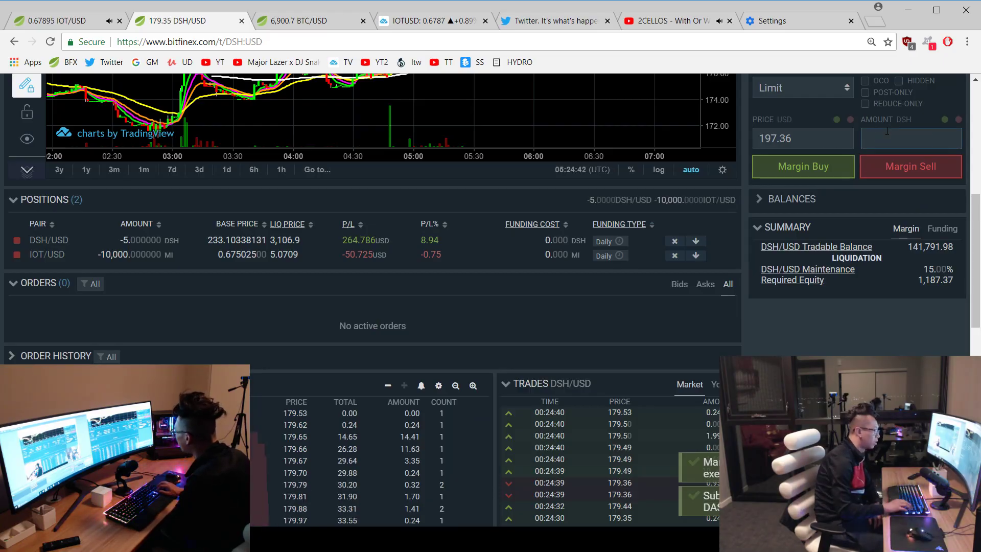
pyautogui.write('499')
pyautogui.click(803, 88)
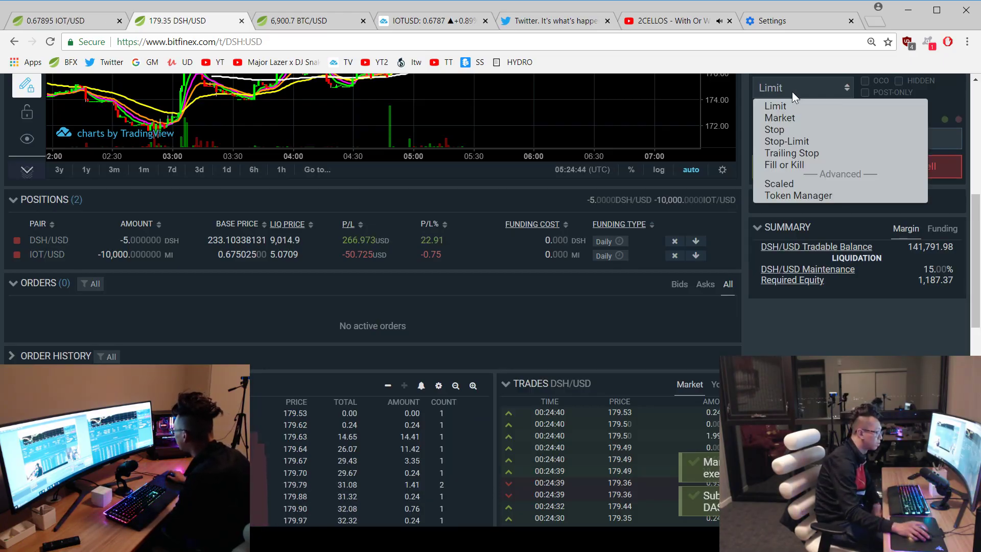
pyautogui.click(792, 123)
pyautogui.click(803, 156)
pyautogui.scroll(-4, 847, 303)
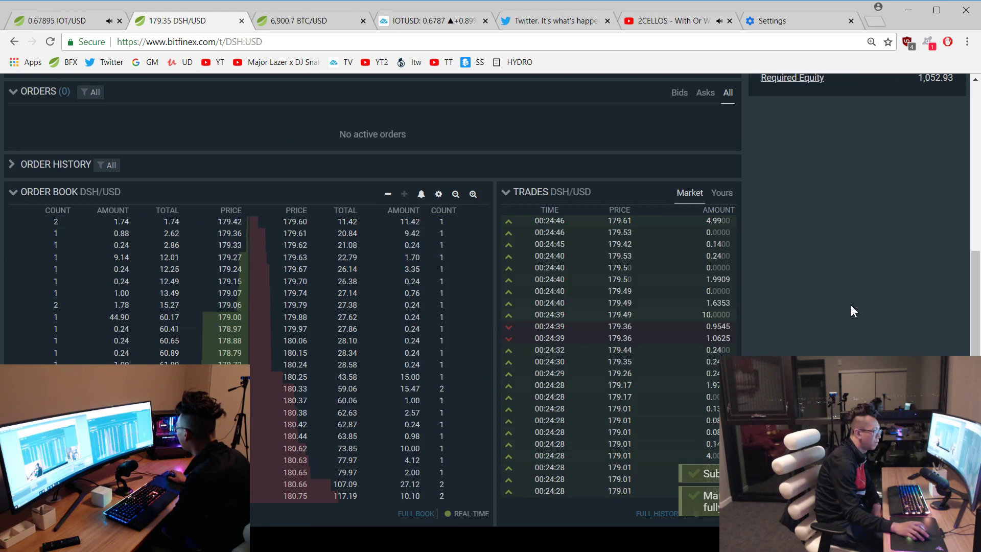
pyautogui.scroll(4, 839, 278)
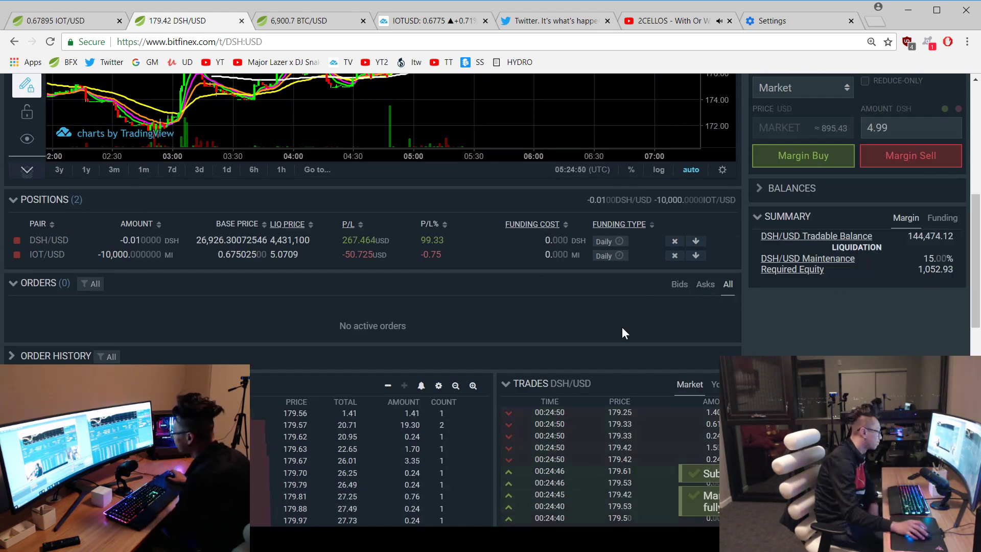
# Filter trades to your own DSH/USD fills and review the full trade history
pyautogui.click(717, 384)
pyautogui.scroll(-4, 717, 385)
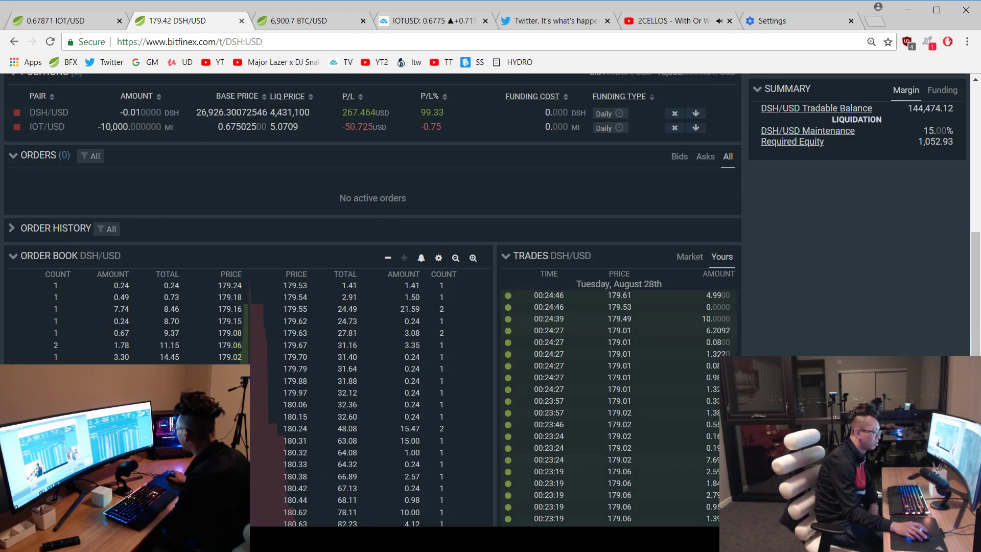
pyautogui.scroll(-5, 654, 508)
pyautogui.scroll(4, 654, 507)
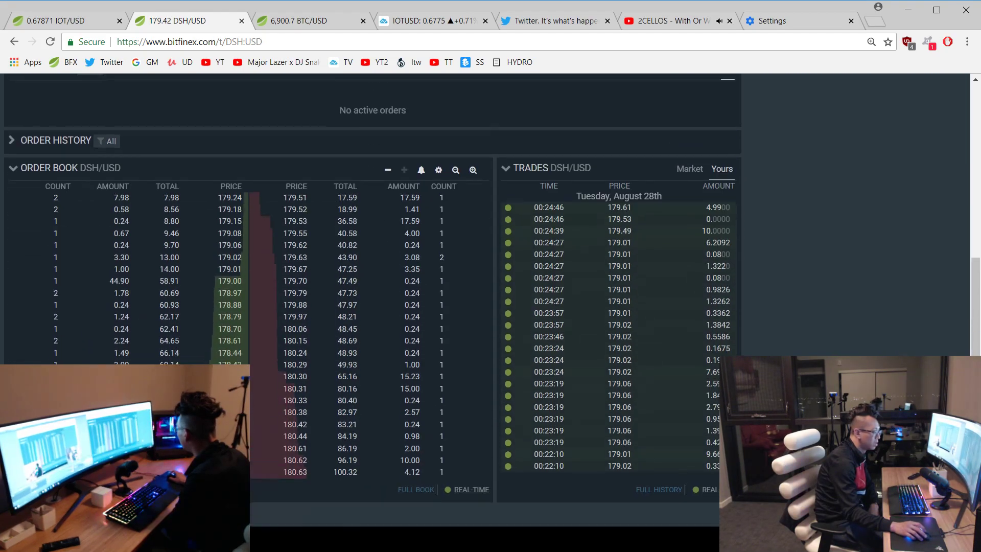
pyautogui.click(654, 513)
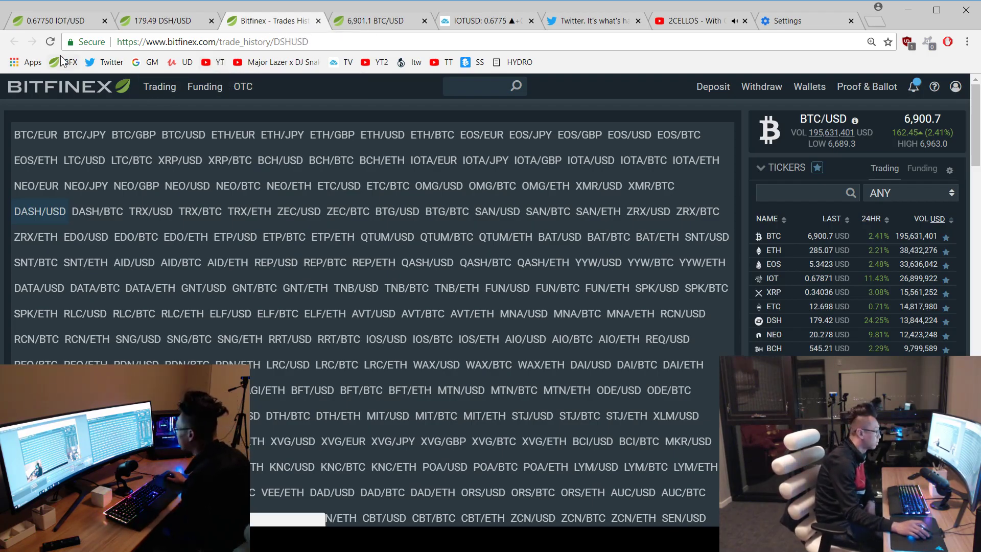
pyautogui.click(161, 21)
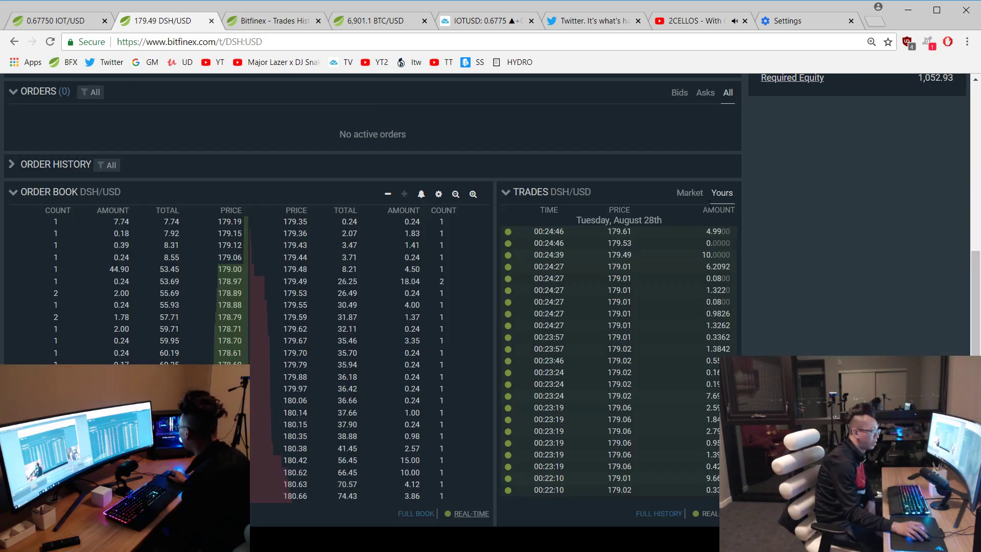
# Close the remaining 0.01 DSH DSH/USD short at market price and confirm
pyautogui.click(689, 192)
pyautogui.scroll(5, 855, 249)
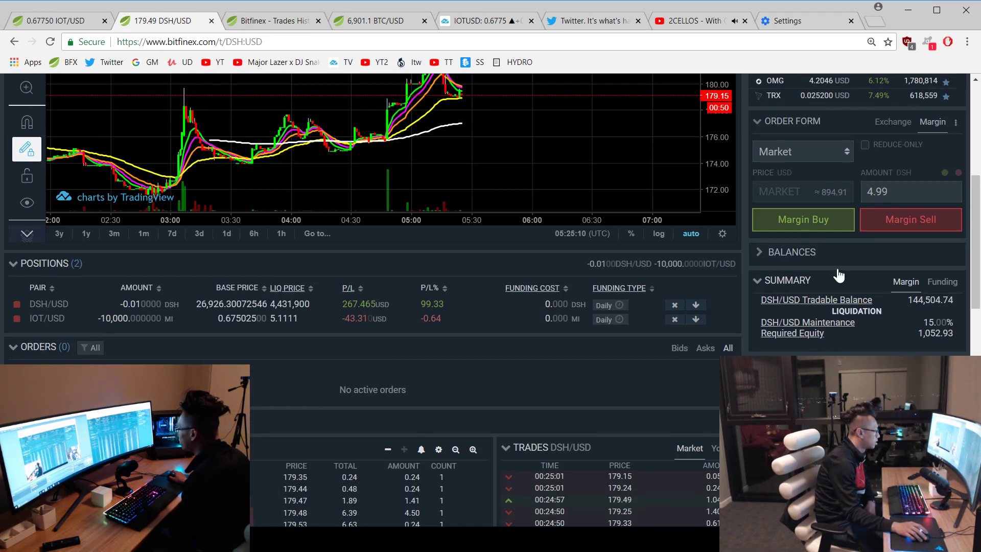
pyautogui.click(675, 305)
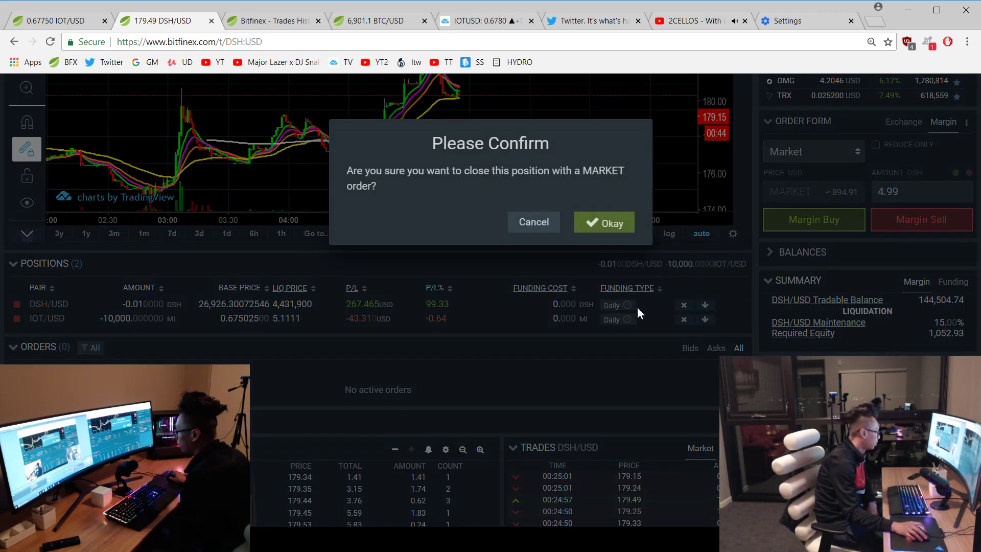
pyautogui.click(608, 224)
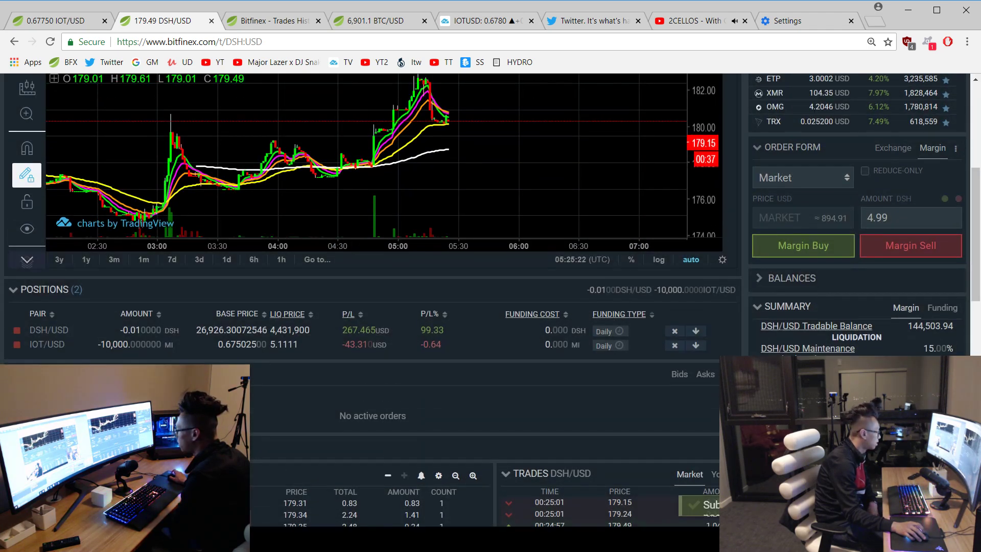
pyautogui.scroll(5, 477, 323)
# Pan the DSH/USD chart back to show earlier price action
pyautogui.moveTo(477, 323); pyautogui.dragTo(427, 322)
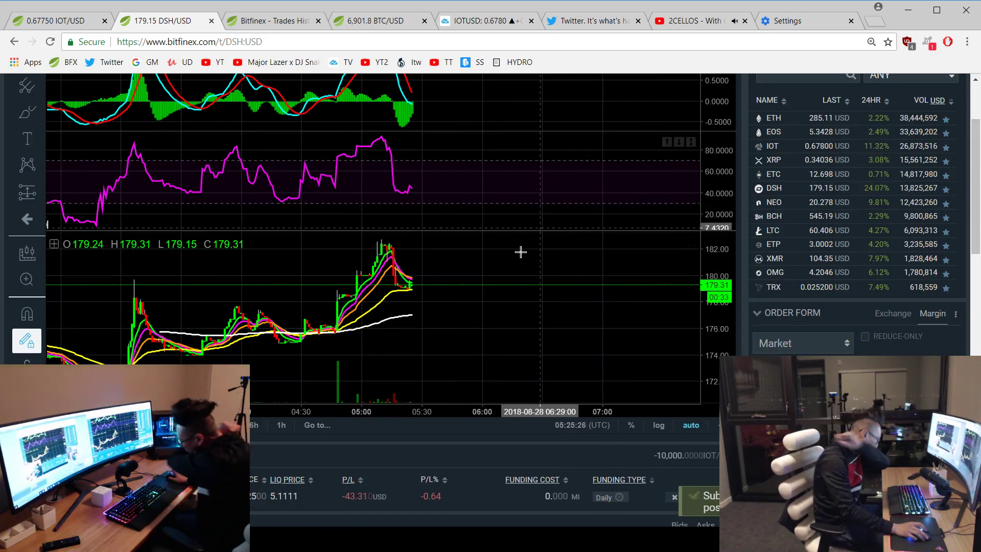
pyautogui.scroll(-2, 558, 309)
pyautogui.scroll(-2, 644, 338)
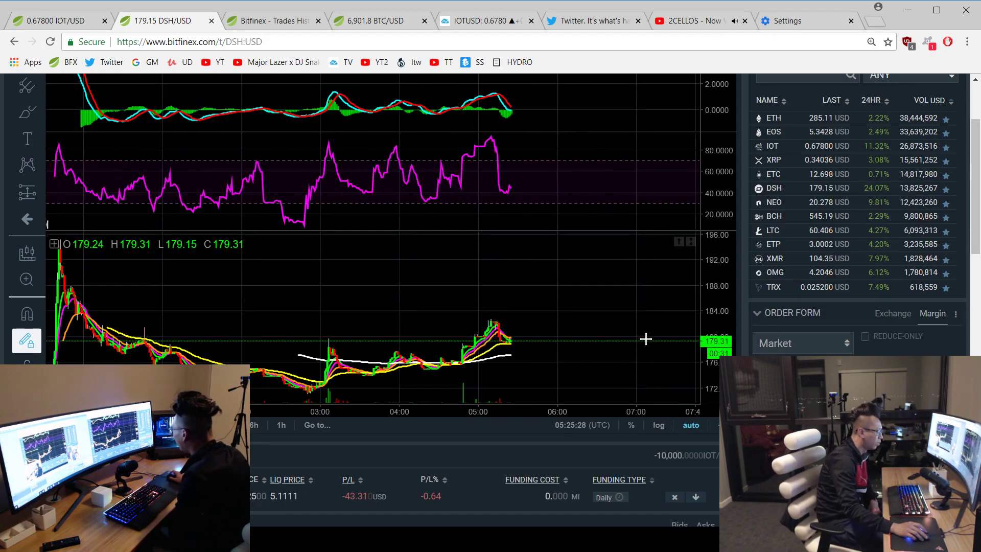
pyautogui.scroll(2, 420, 275)
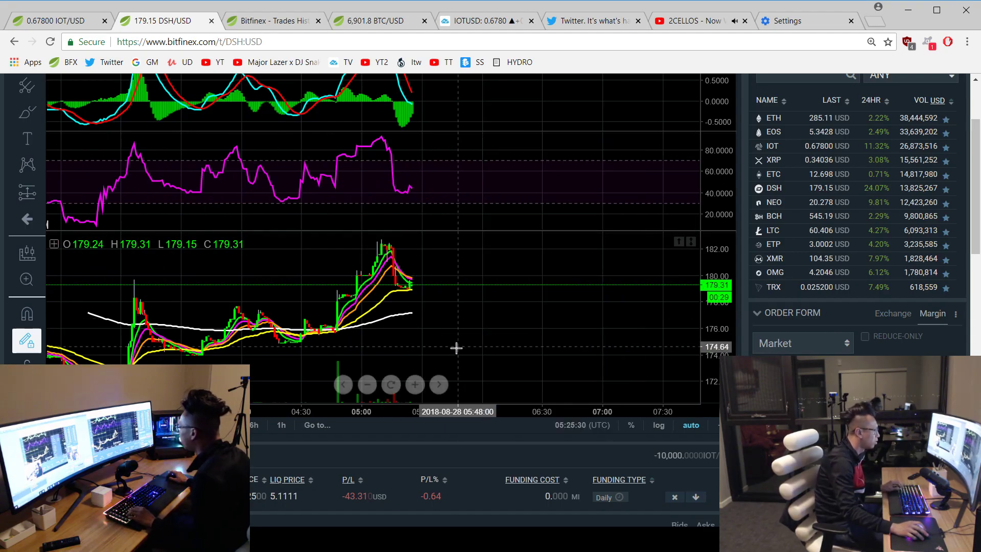
pyautogui.scroll(2, 491, 349)
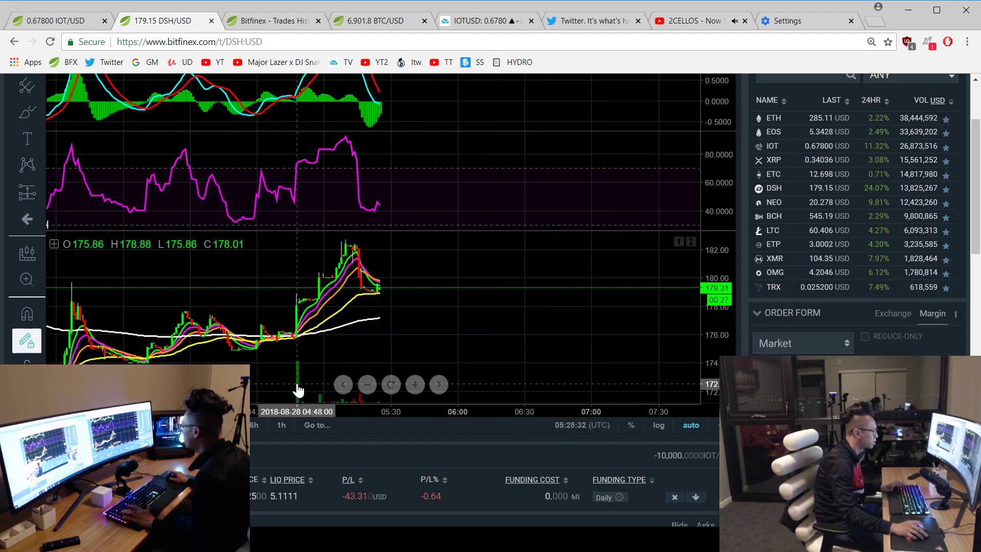
pyautogui.rightClick(465, 340)
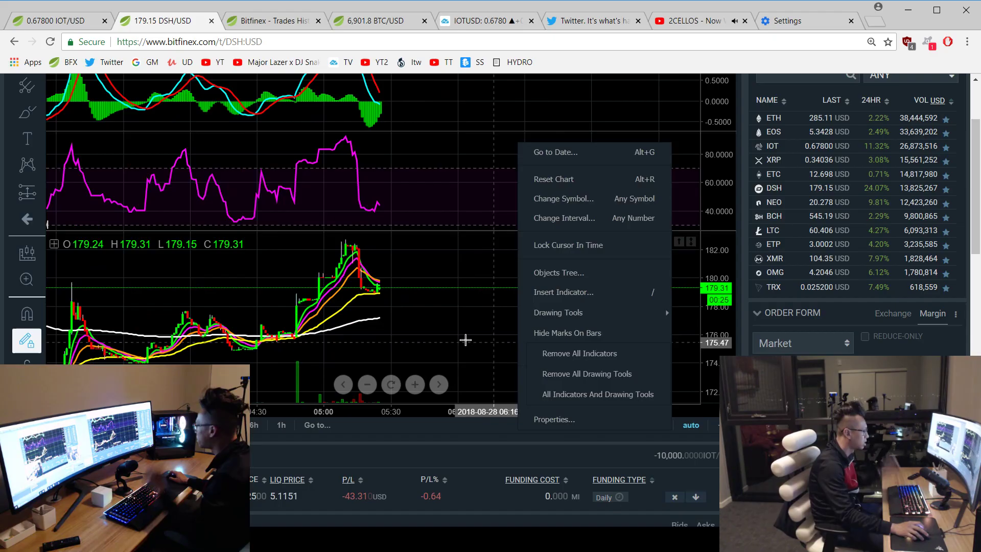
pyautogui.press('Escape')
pyautogui.rightClick(499, 329)
pyautogui.press('Escape')
pyautogui.rightClick(544, 347)
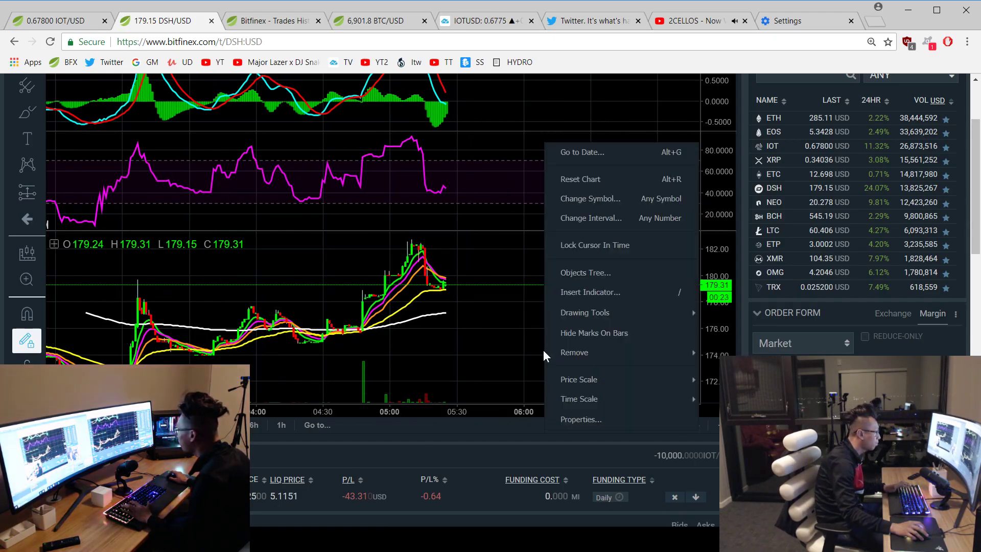
pyautogui.press('Escape')
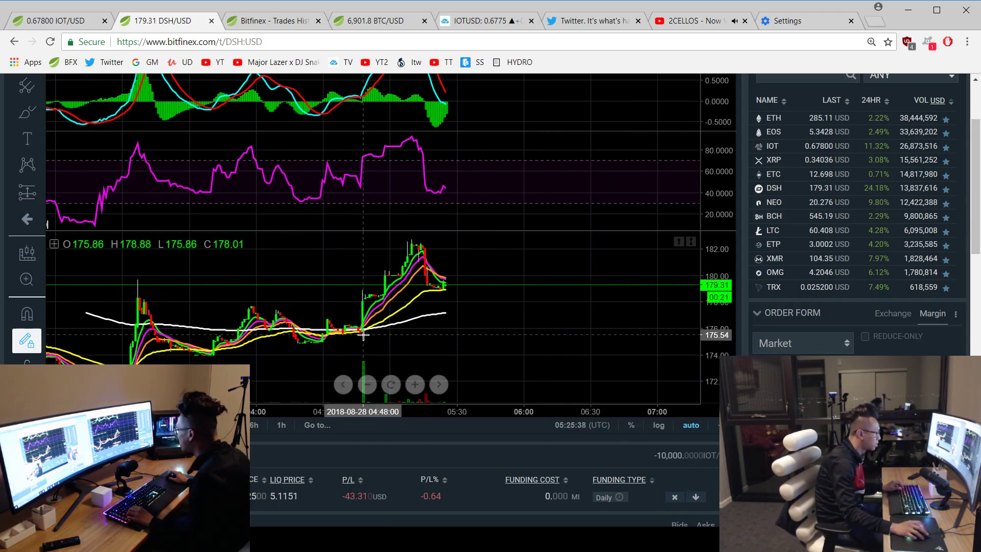
# Measure the breakout-to-peak price rise, then maximize the price pane
pyautogui.moveTo(362, 331); pyautogui.dragTo(582, 238)
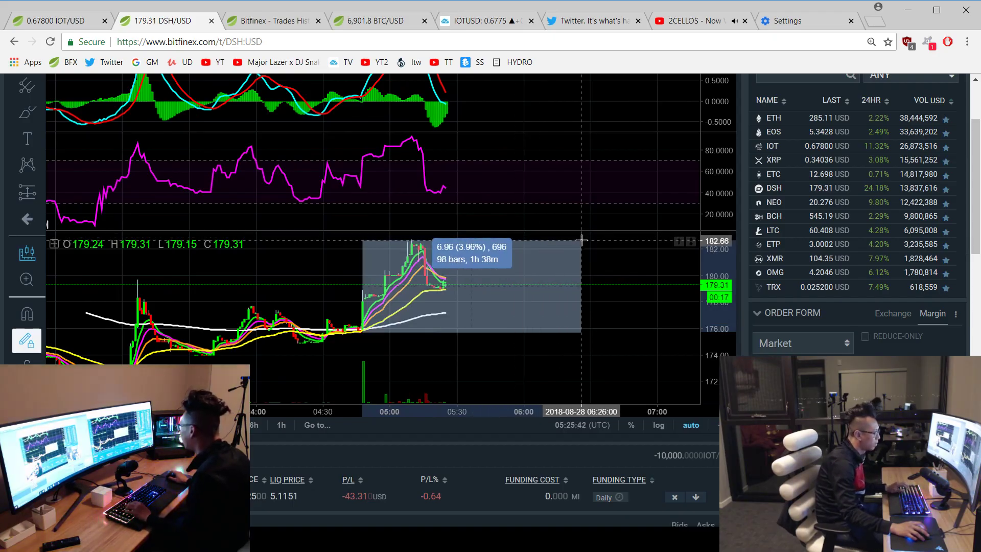
pyautogui.click(502, 325)
pyautogui.doubleClick(502, 324)
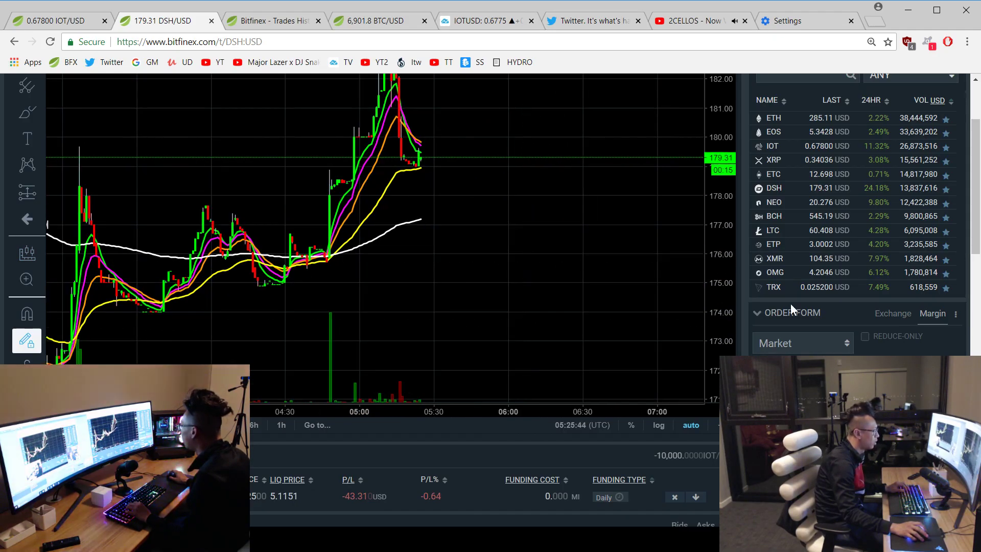
pyautogui.scroll(2, 751, 317)
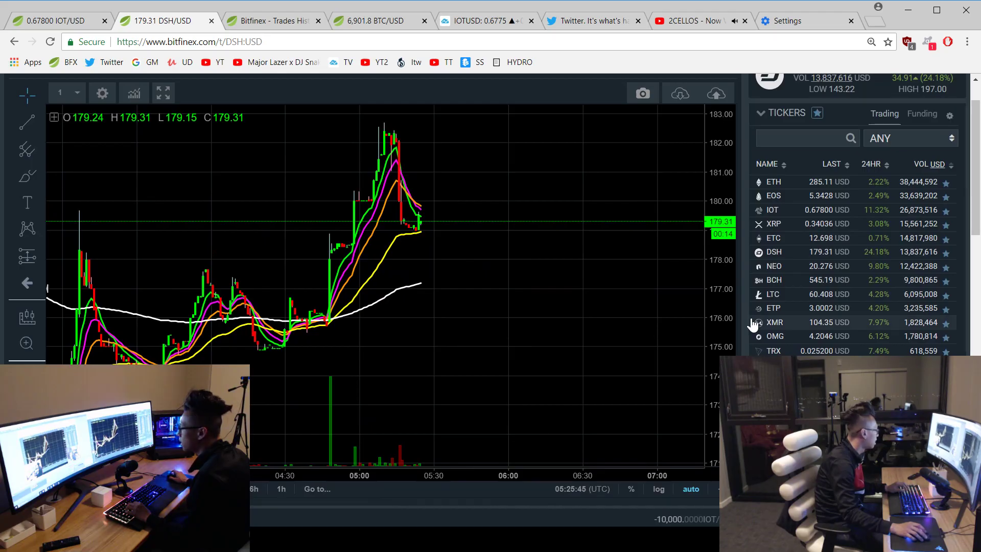
# Draw a Fibonacci retracement from the 175.76 low to the 182.68 high
pyautogui.click(42, 150)
pyautogui.click(108, 314)
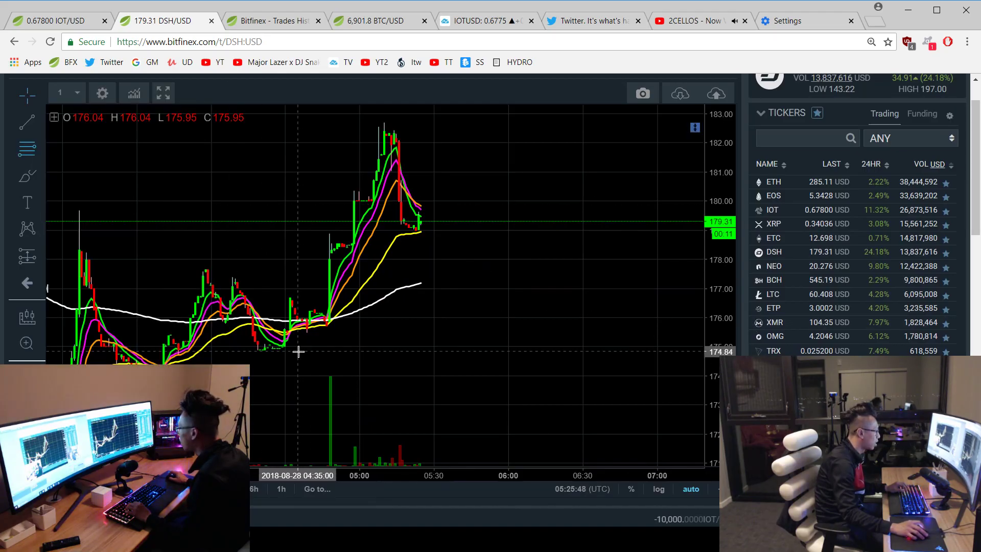
pyautogui.click(329, 325)
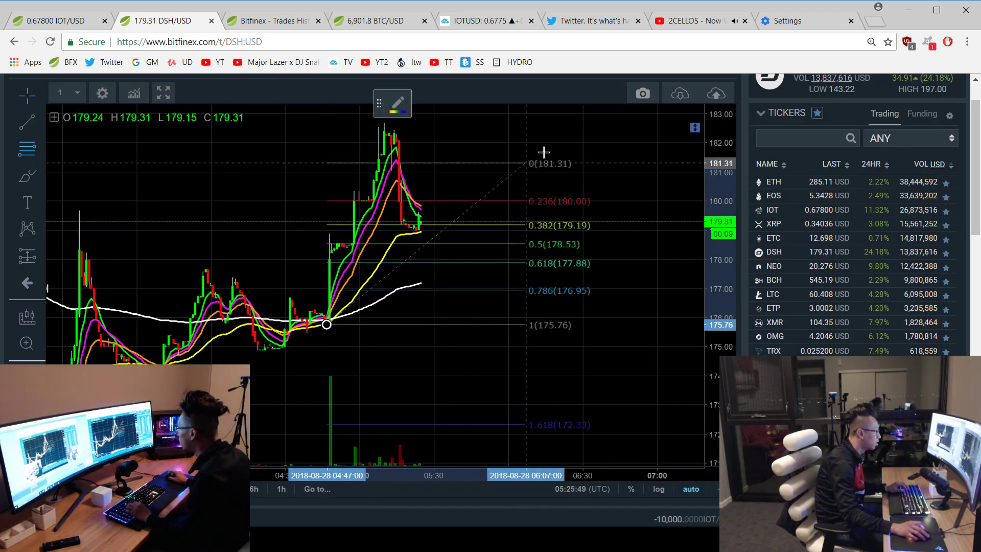
pyautogui.click(576, 123)
# Restore the MACD and RSI indicator panes alongside the price chart
pyautogui.rightClick(242, 174)
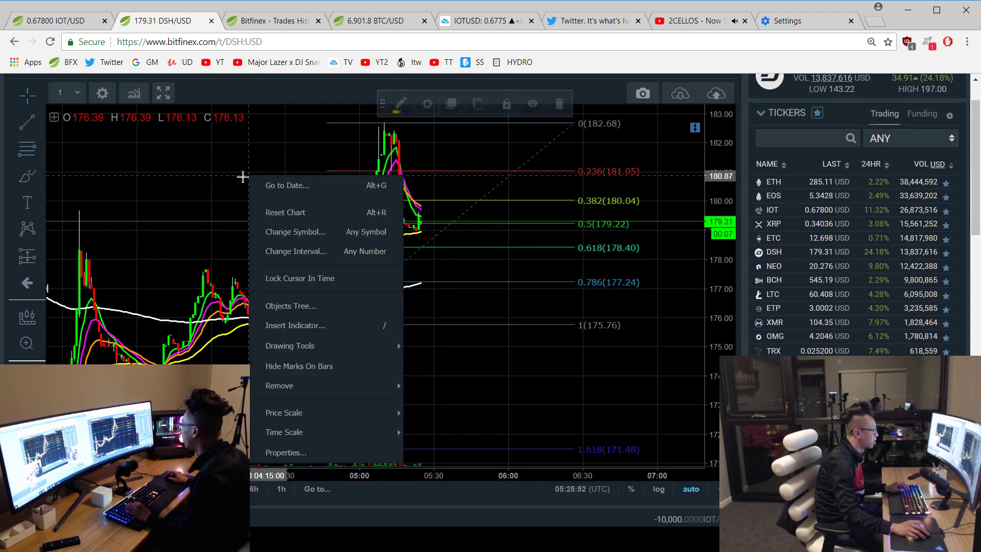
pyautogui.moveTo(223, 169); pyautogui.dragTo(290, 172)
pyautogui.rightClick(290, 172)
pyautogui.click(353, 206)
pyautogui.rightClick(315, 328)
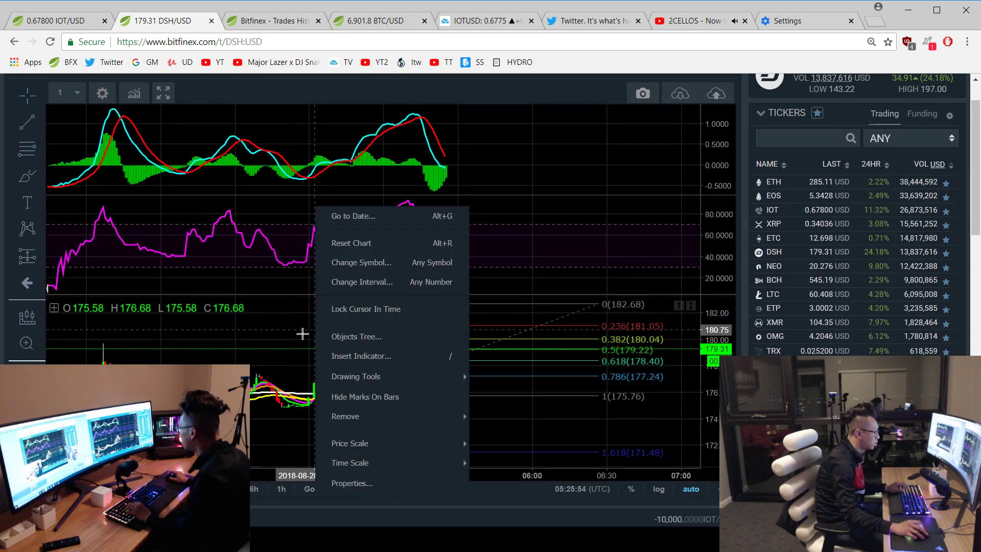
pyautogui.click(337, 213)
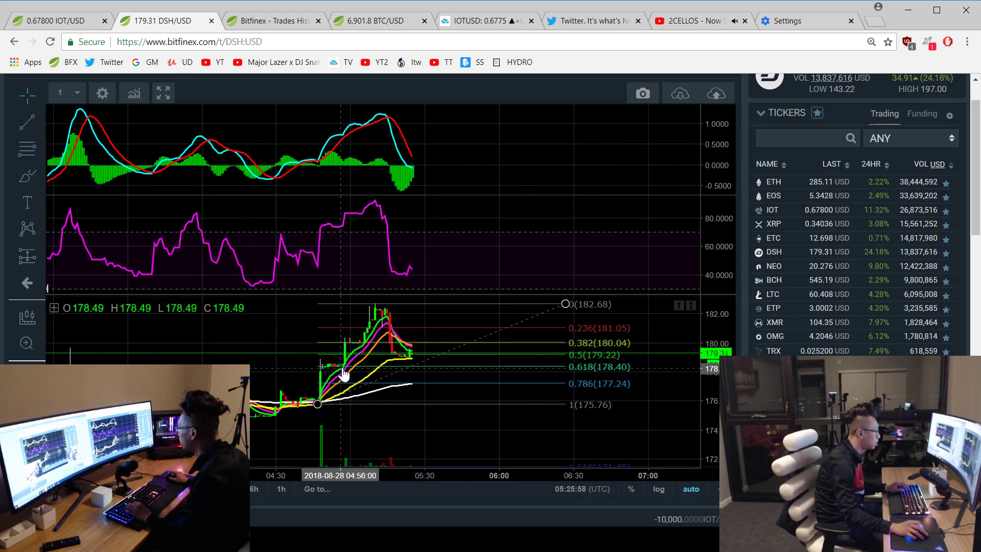
pyautogui.rightClick(323, 357)
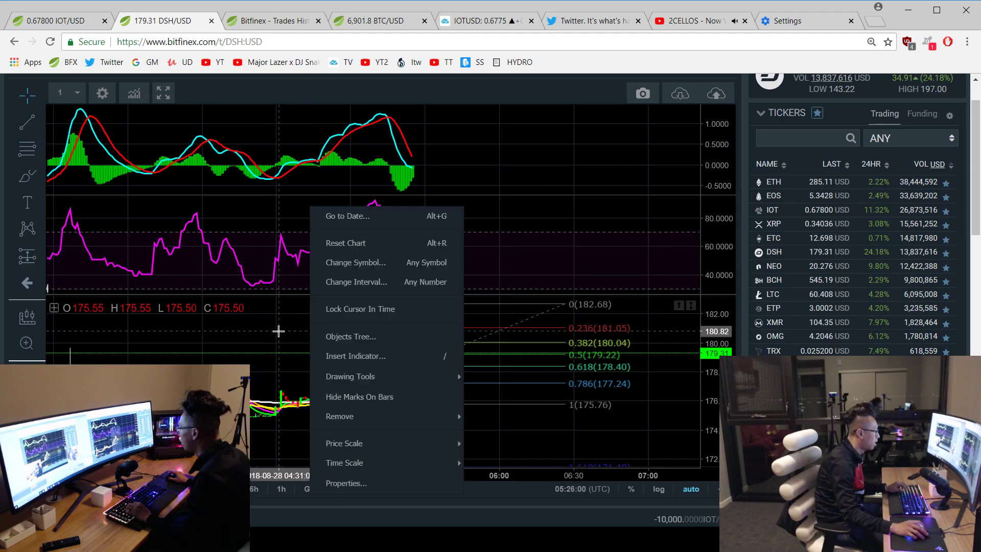
pyautogui.click(283, 331)
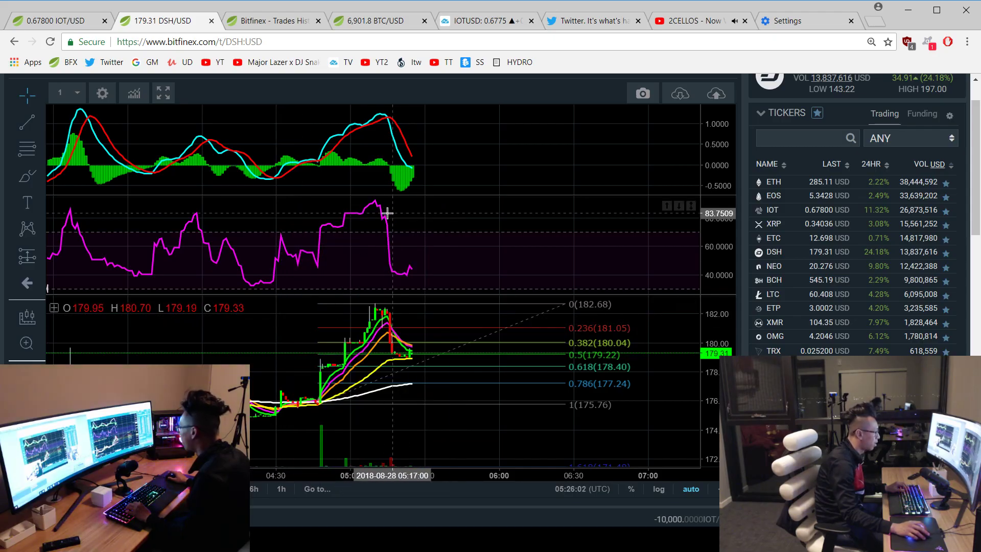
# Draw a trend line across the MACD histogram peaks
pyautogui.click(43, 119)
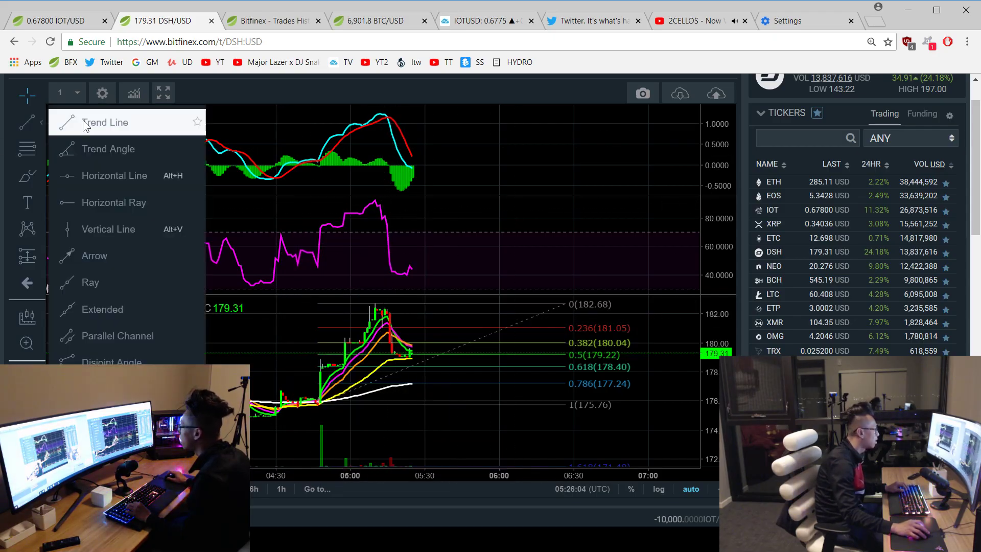
pyautogui.click(317, 151)
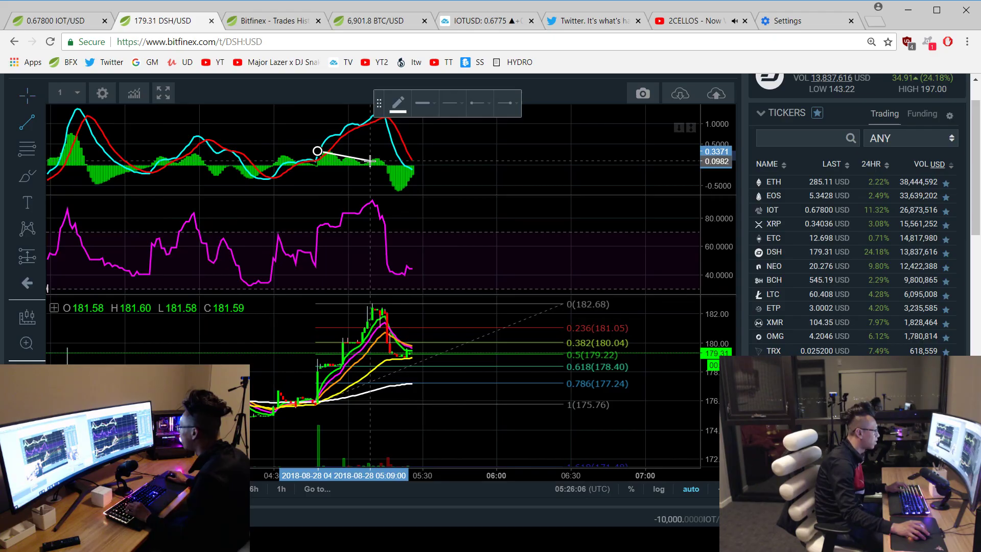
pyautogui.press('Escape')
pyautogui.click(43, 122)
pyautogui.click(320, 151)
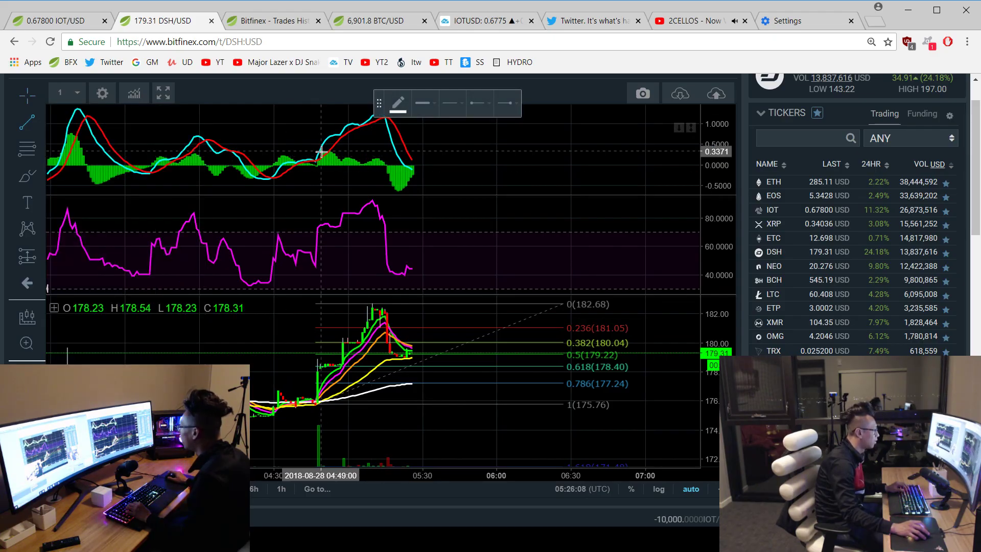
pyautogui.click(462, 166)
pyautogui.rightClick(529, 134)
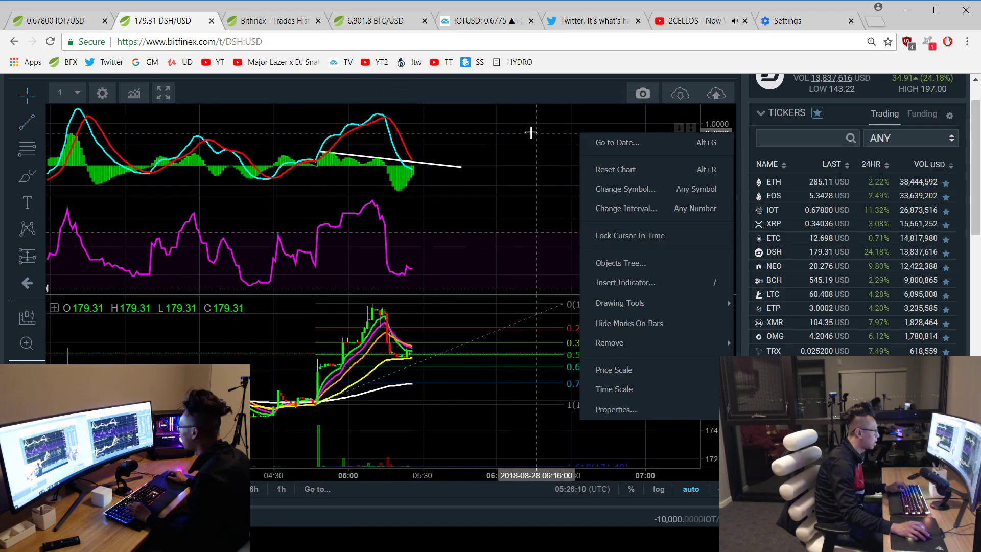
pyautogui.click(500, 179)
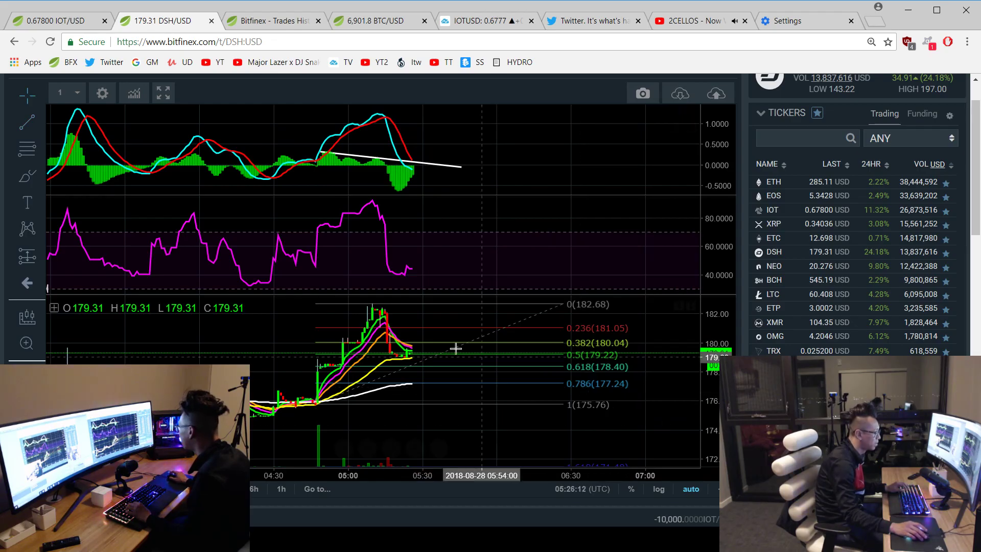
pyautogui.moveTo(424, 303); pyautogui.dragTo(493, 384)
pyautogui.scroll(-3, 456, 349)
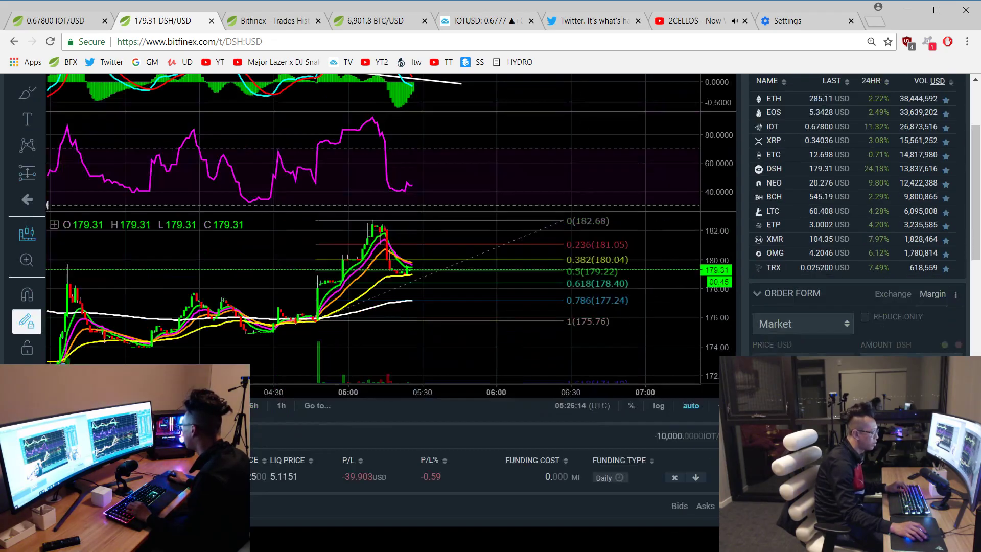
pyautogui.scroll(-3, 456, 349)
pyautogui.scroll(-2, 457, 349)
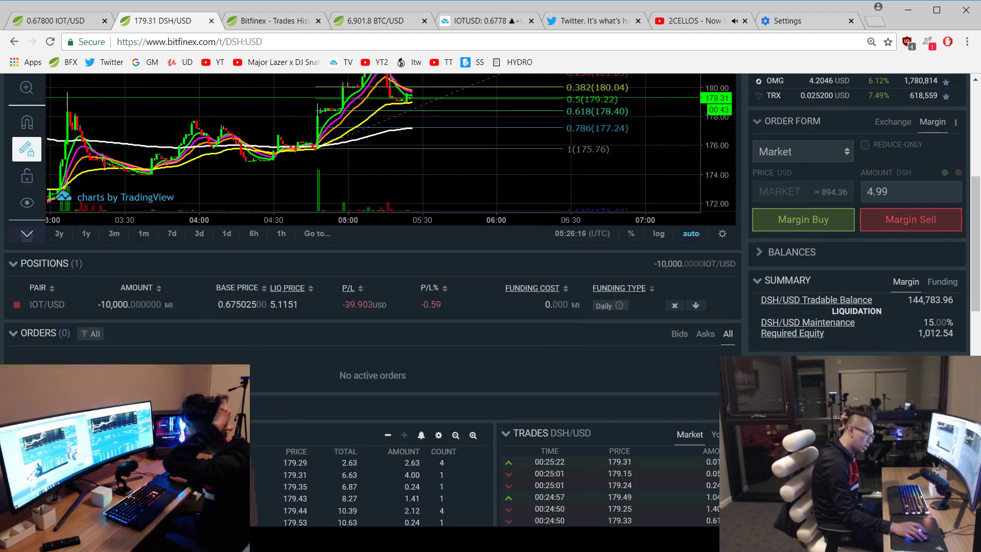